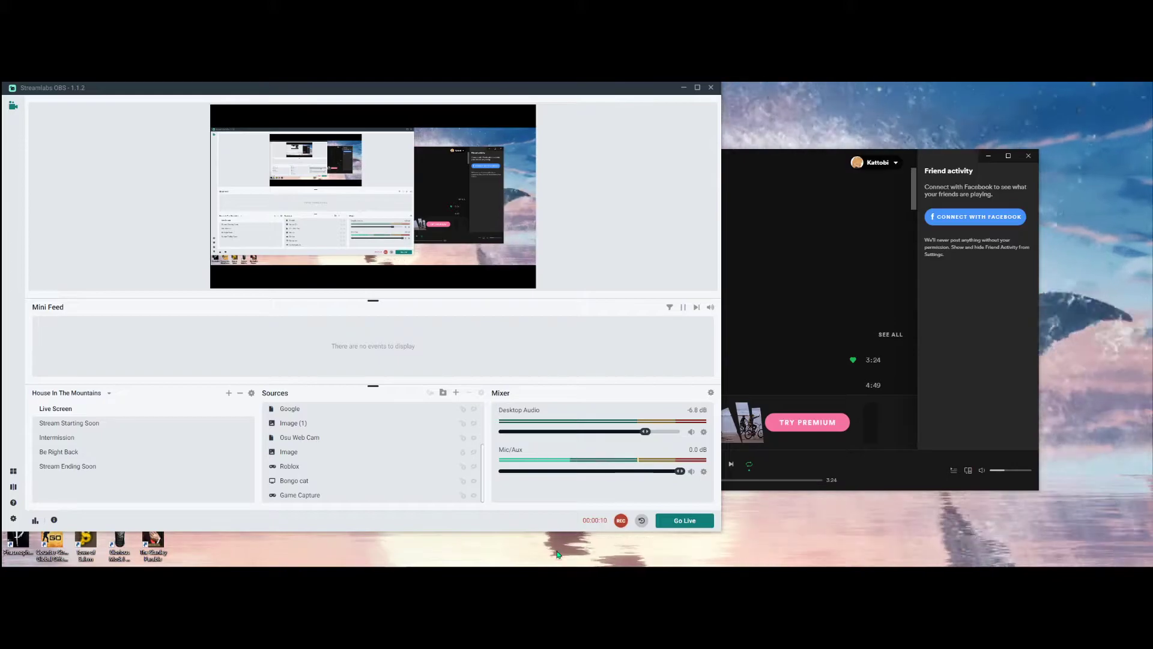
- Launch the Opera GX browser from the taskbar to its GX Corner start page
mouse_move(481, 564)
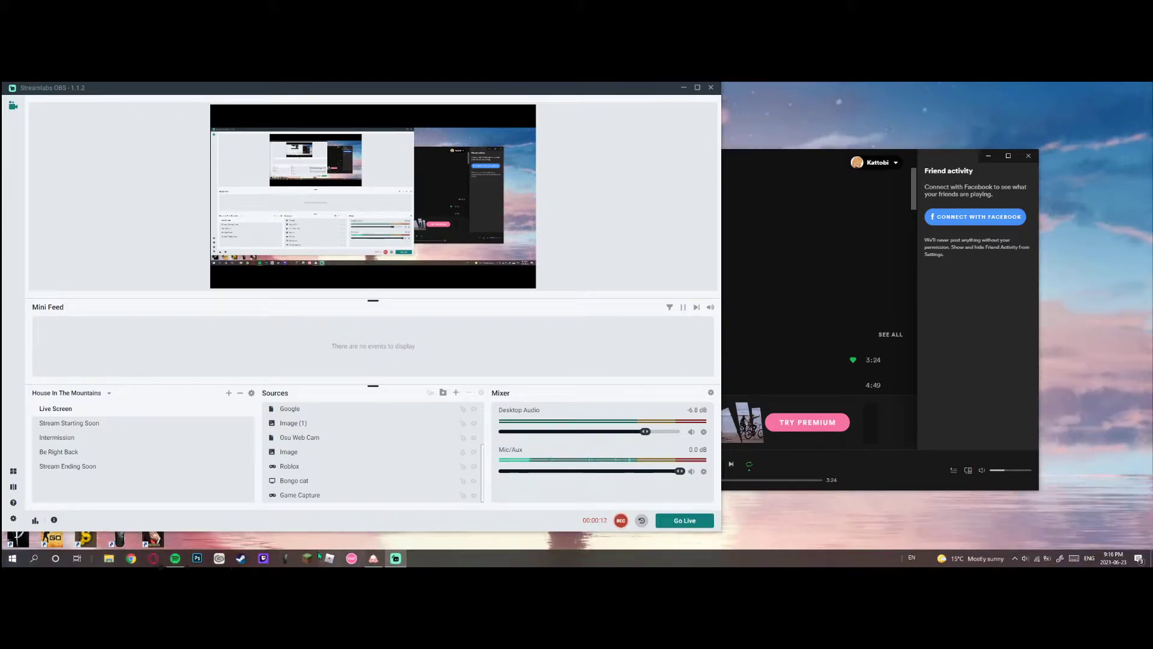
click(157, 558)
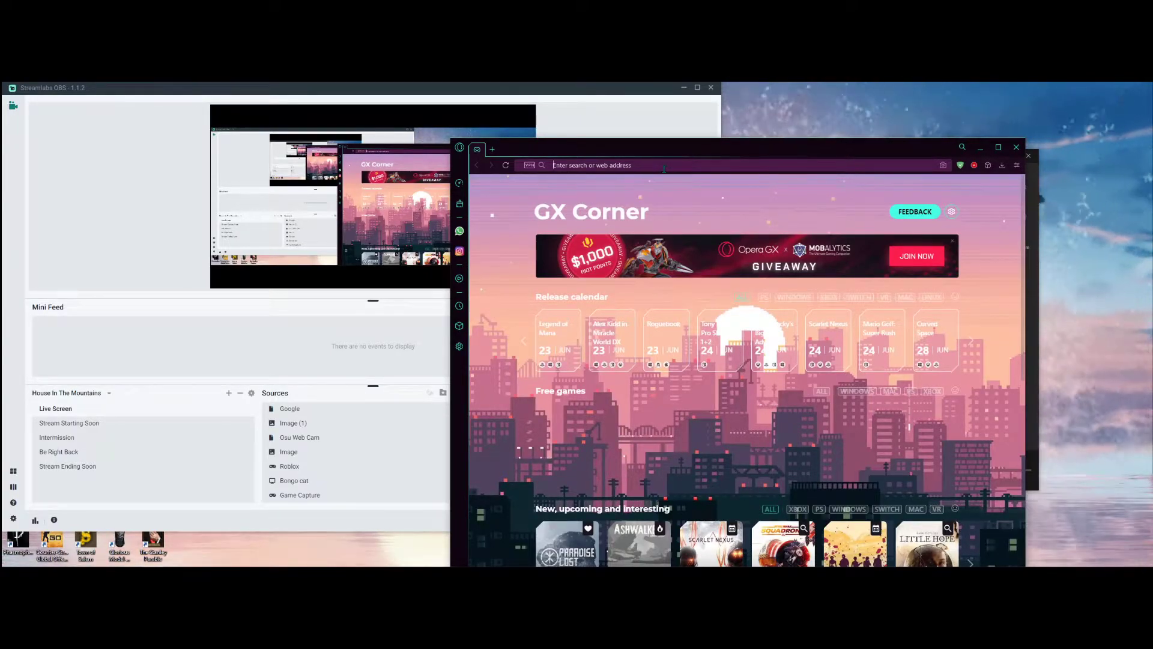
- Go to YouTube by typing 'youtube' in the address bar, and shift the browser window slightly left
click(664, 165)
text(youtube.com)
key(Return)
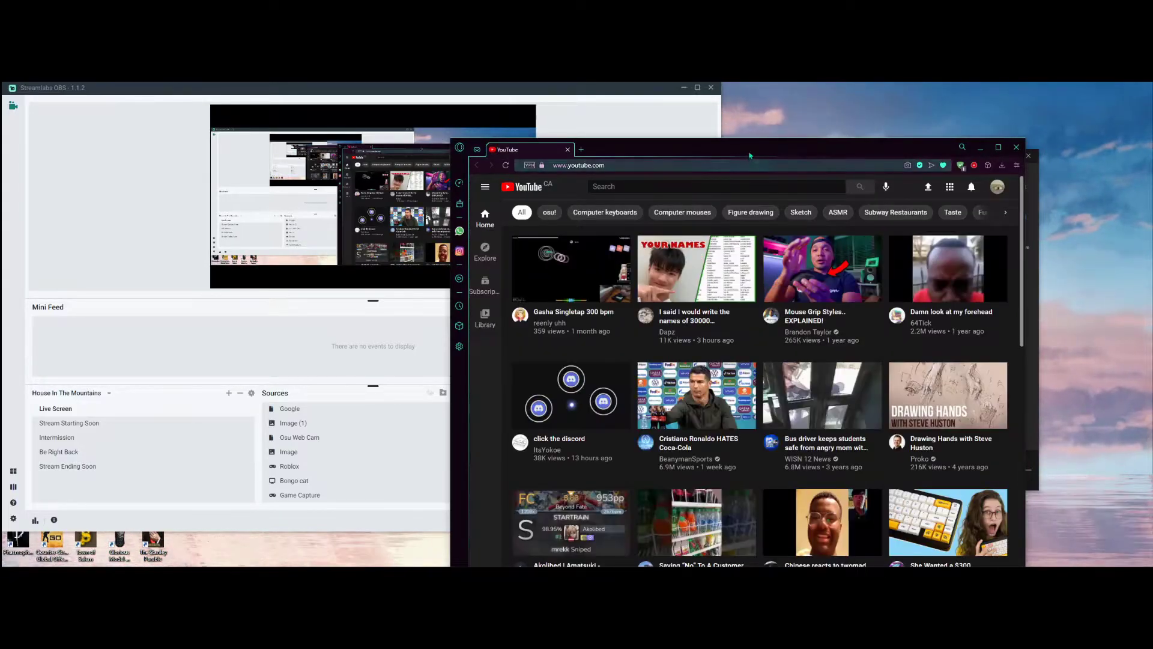
drag(750, 155, 732, 146)
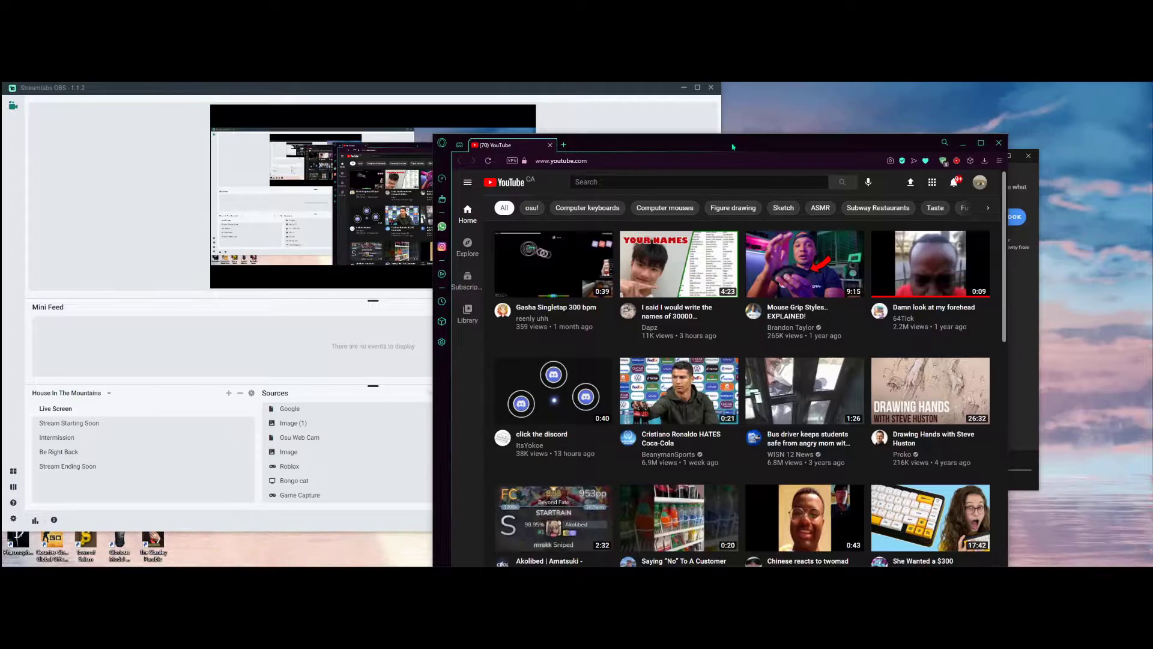
- Search YouTube for 'white cat', then refine the query to 'white cat skin'
click(716, 182)
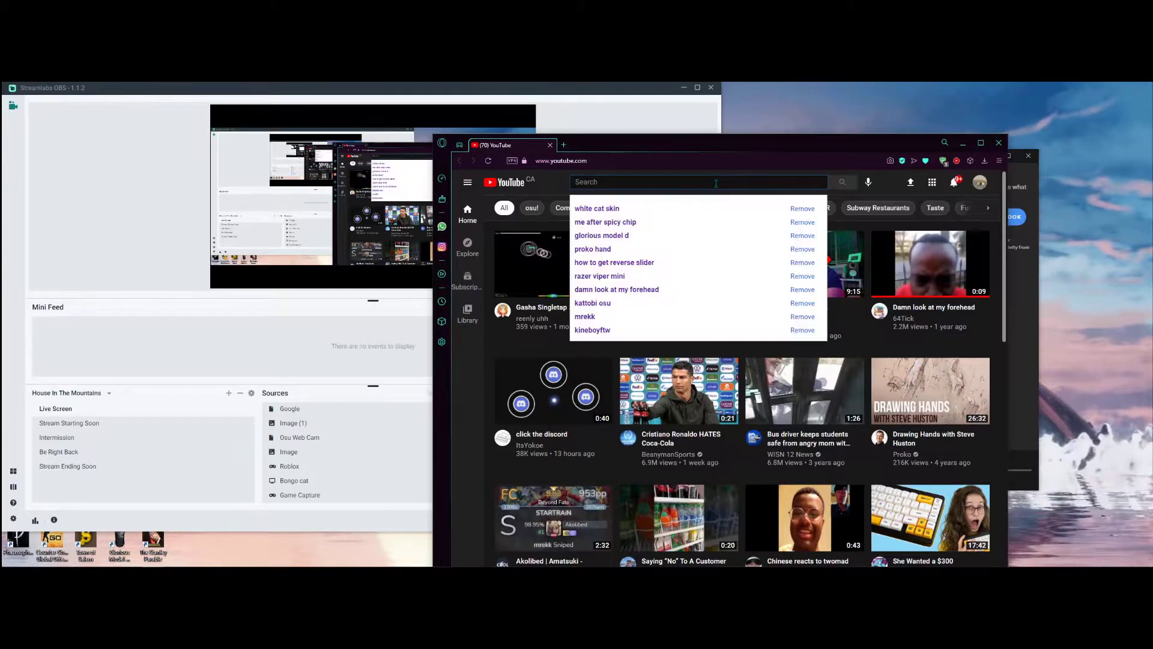
text(w)
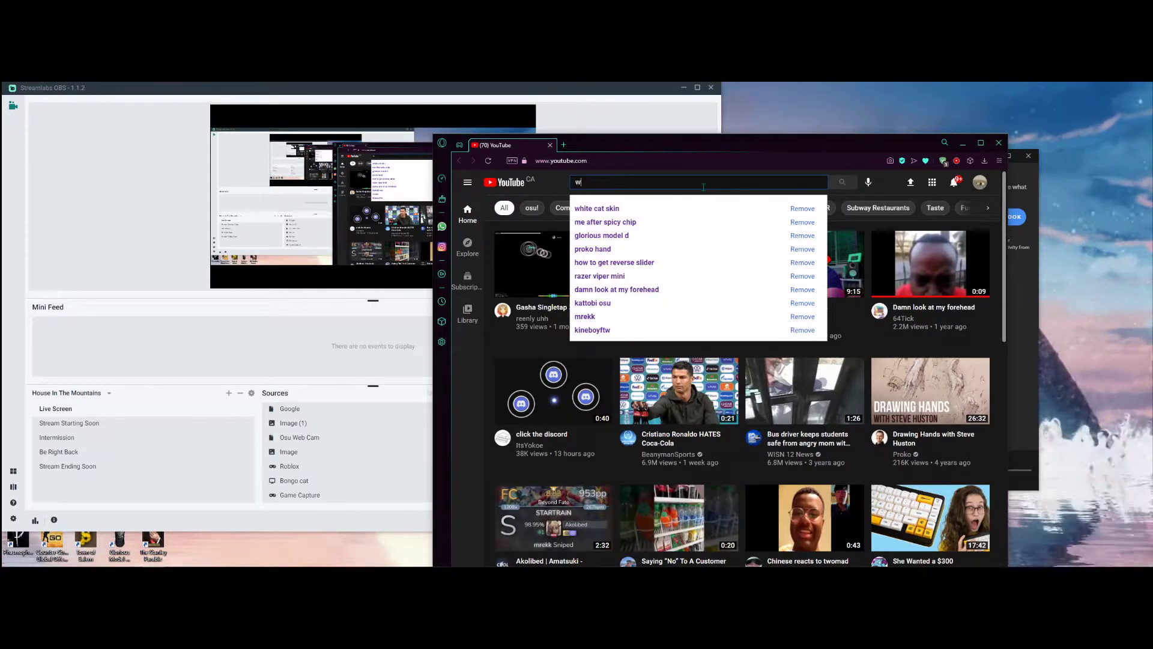
text(hite cat)
key(Return)
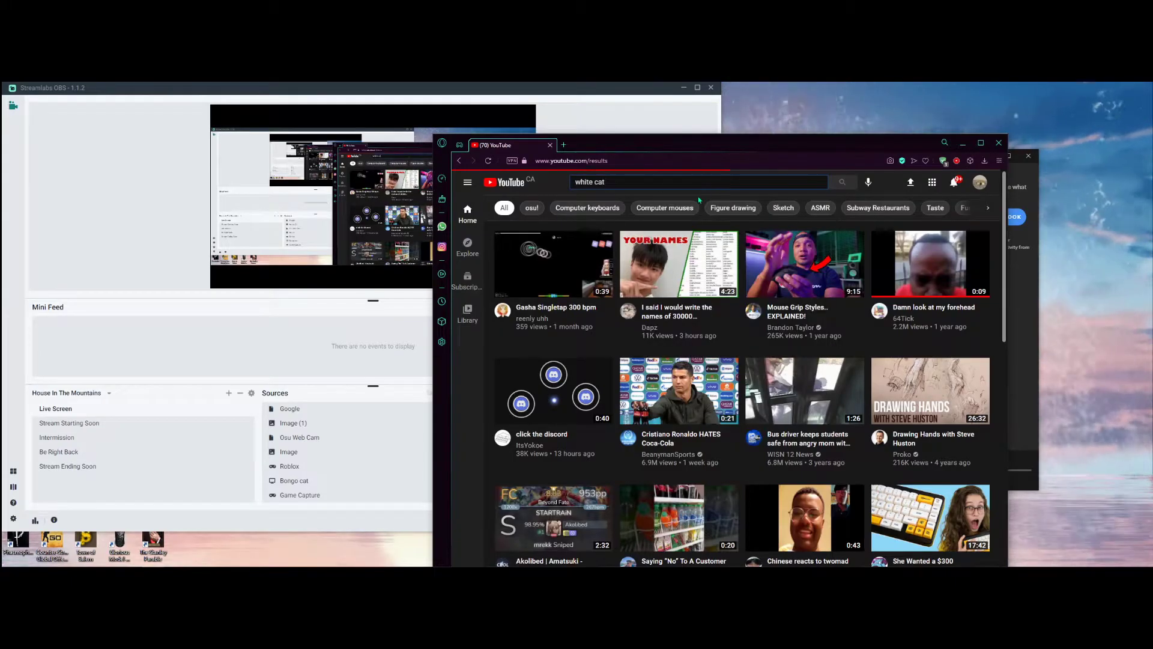
click(687, 181)
text(sk)
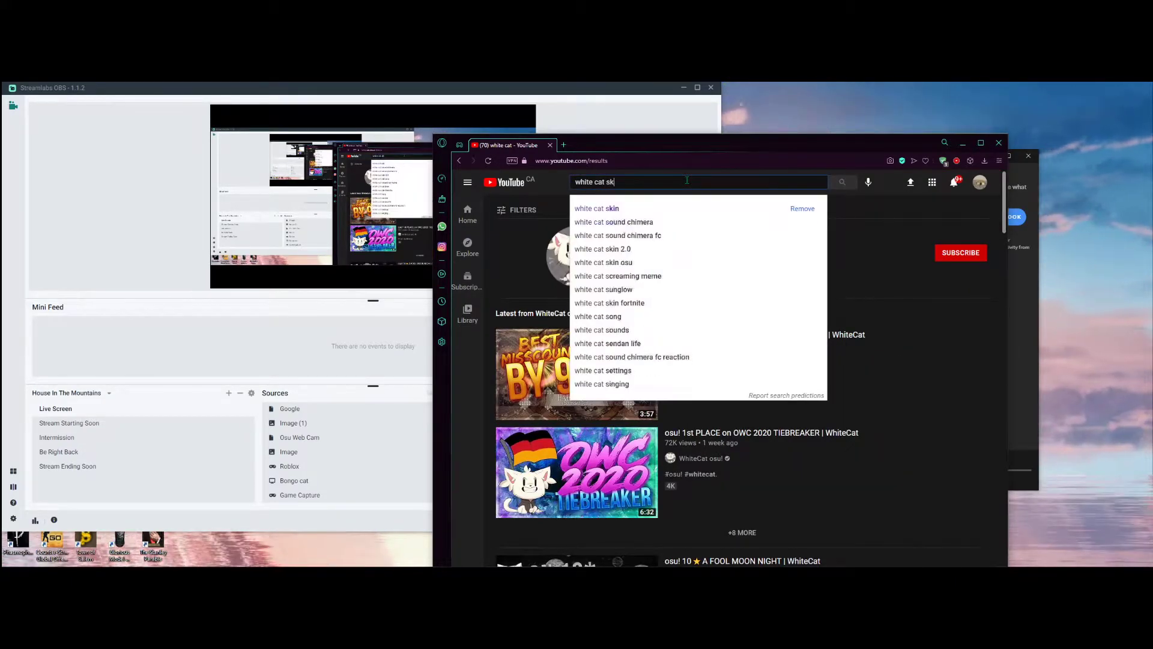
text(in)
key(Return)
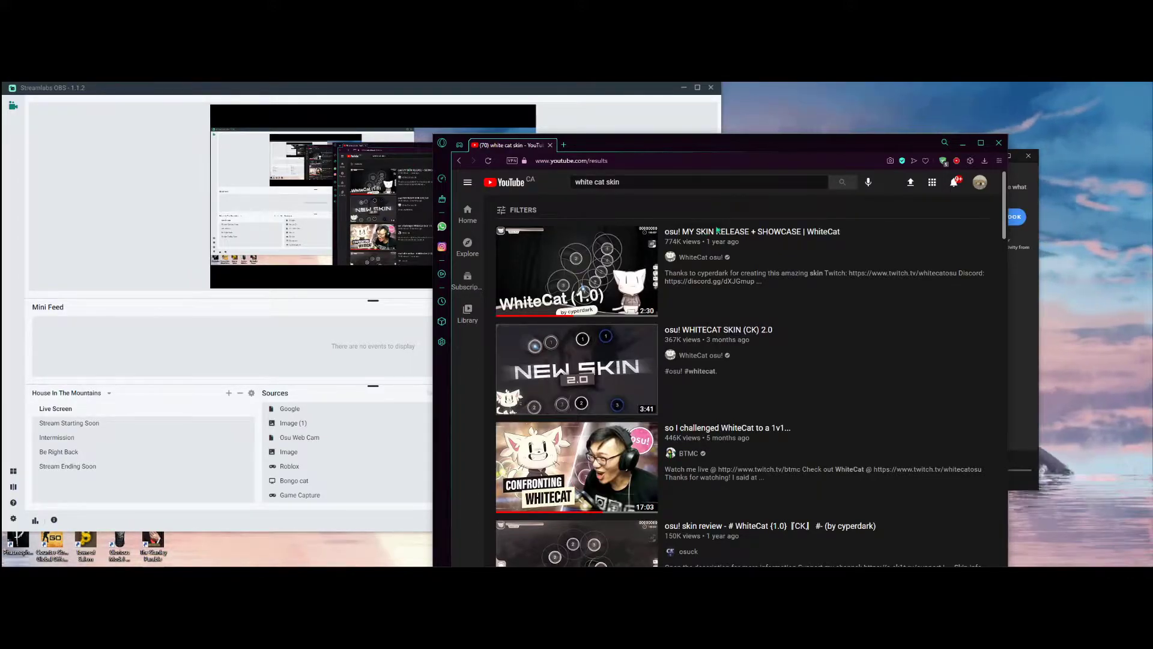
- In a new tab, search the web for osuck and open the osu! skins (beta) site
click(563, 145)
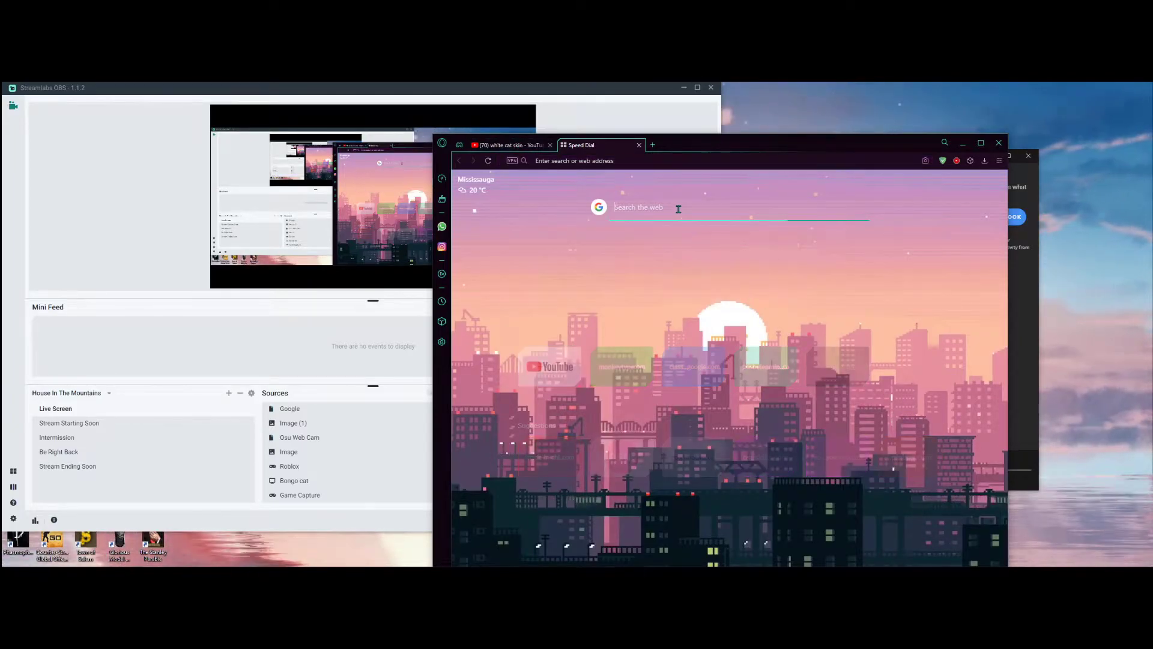
click(500, 146)
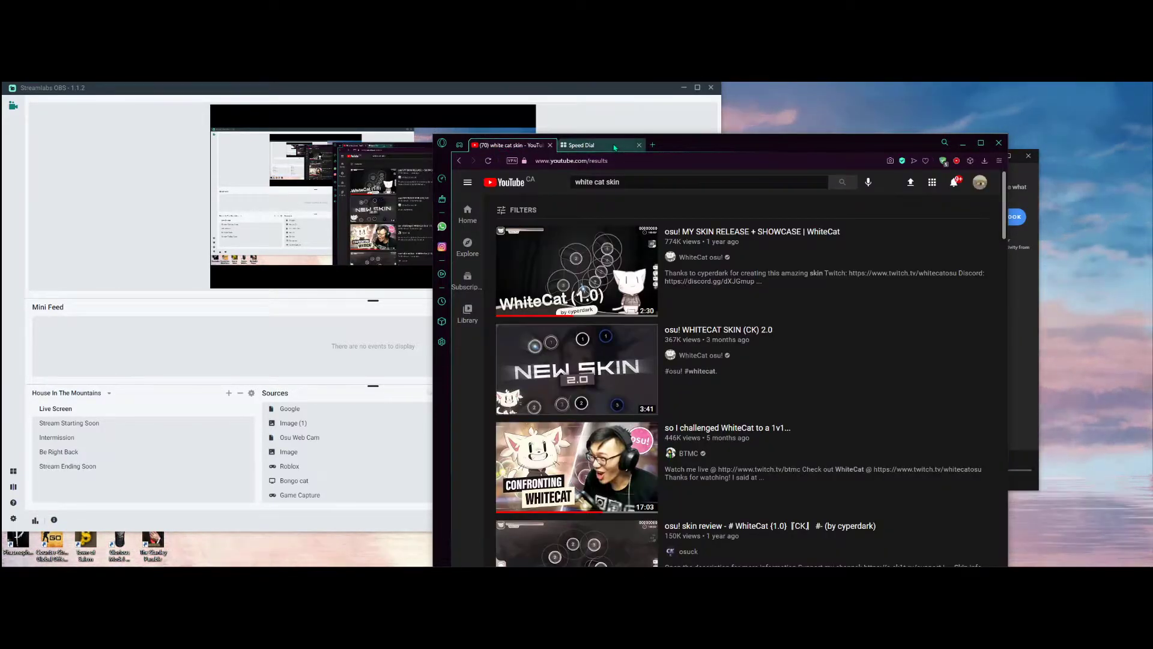
click(579, 145)
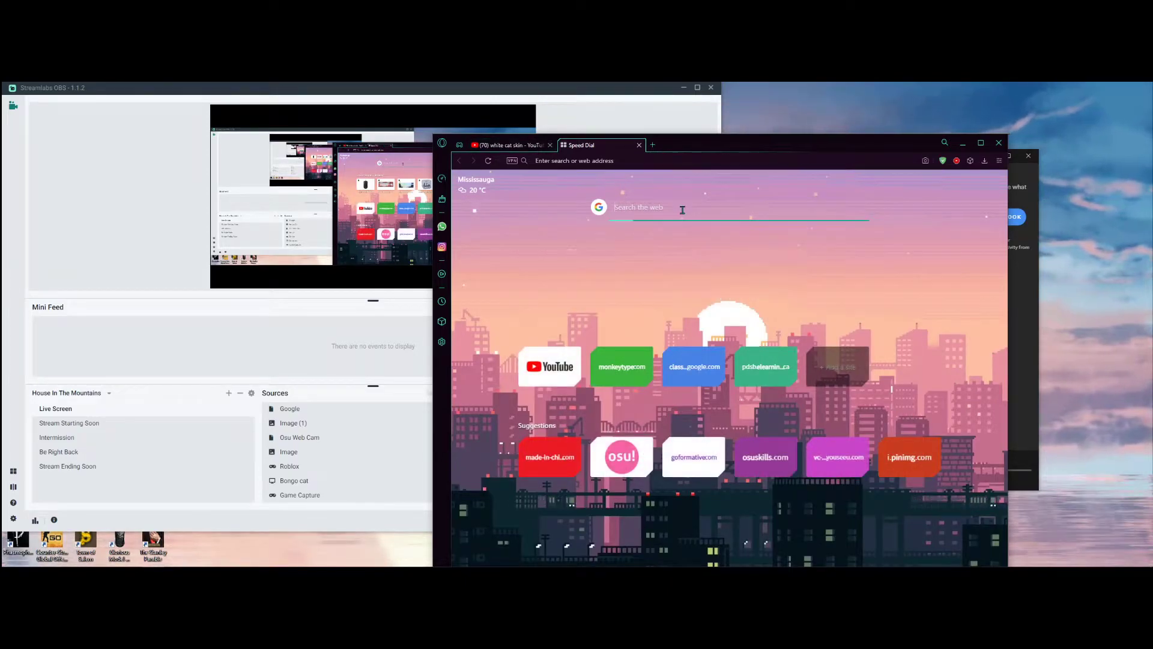
key(Return)
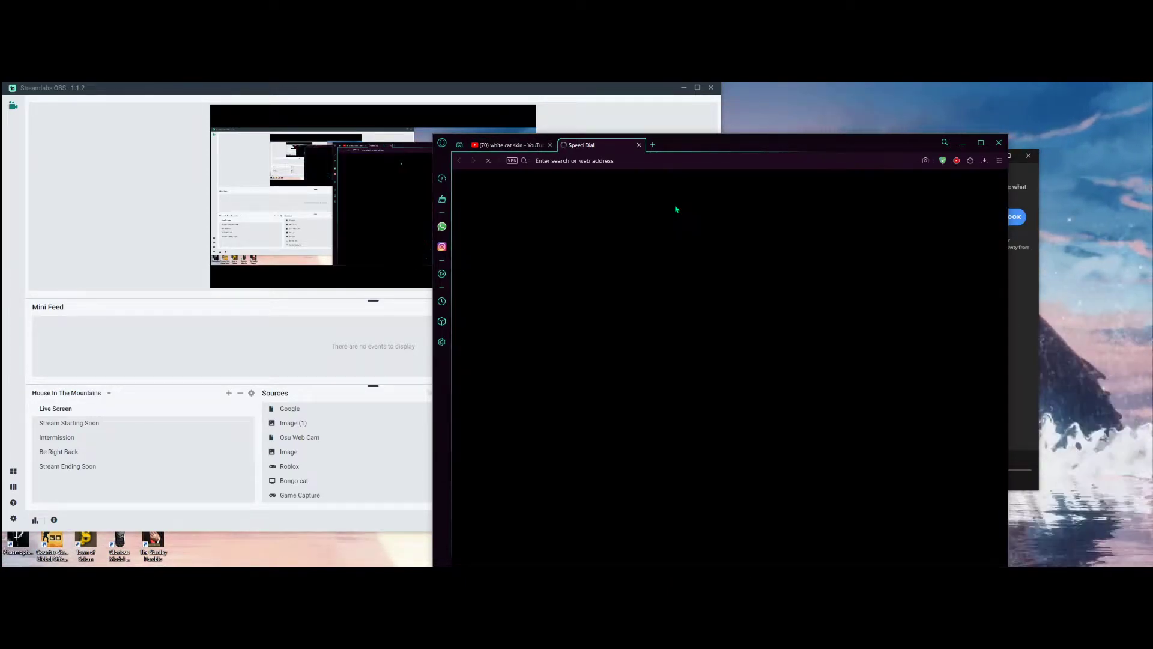
click(580, 274)
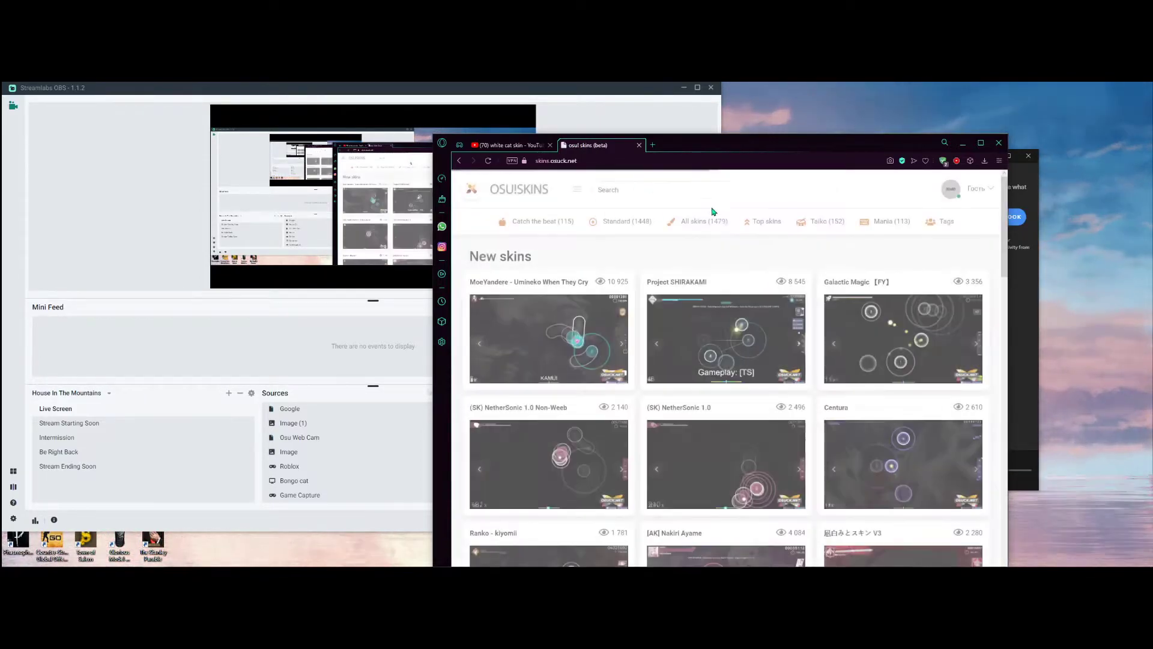
- Scroll through the osu!skins skin grid, then return to the YouTube results tab
scroll(774, 278, down, 8)
scroll(774, 277, down, 10)
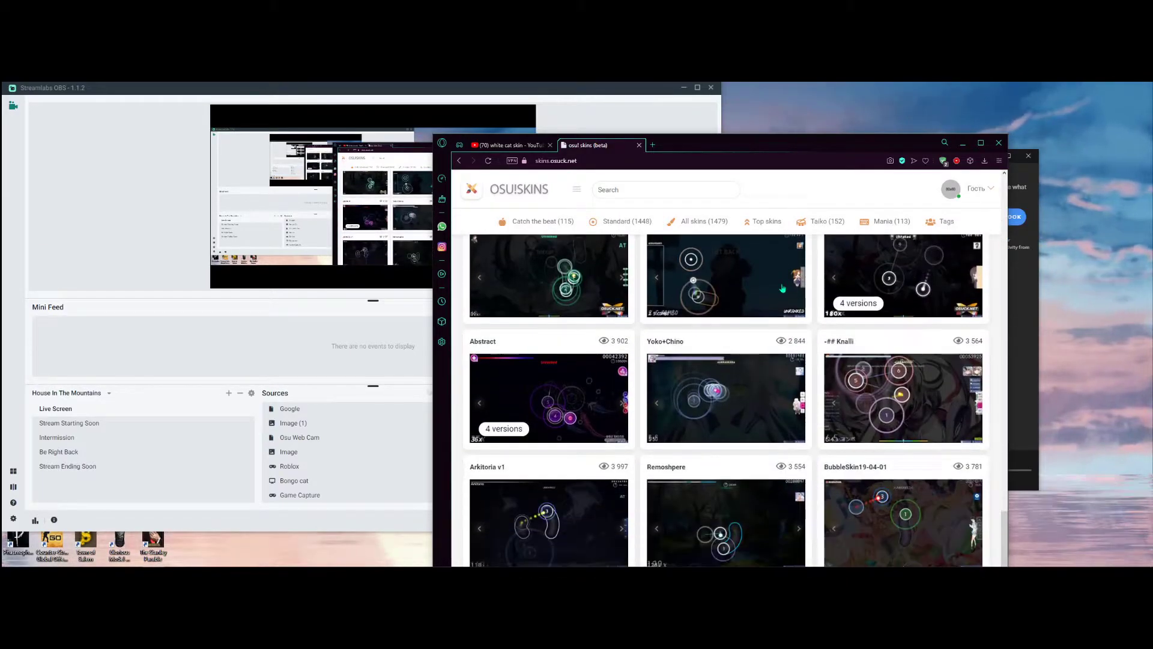
scroll(779, 284, up, 3)
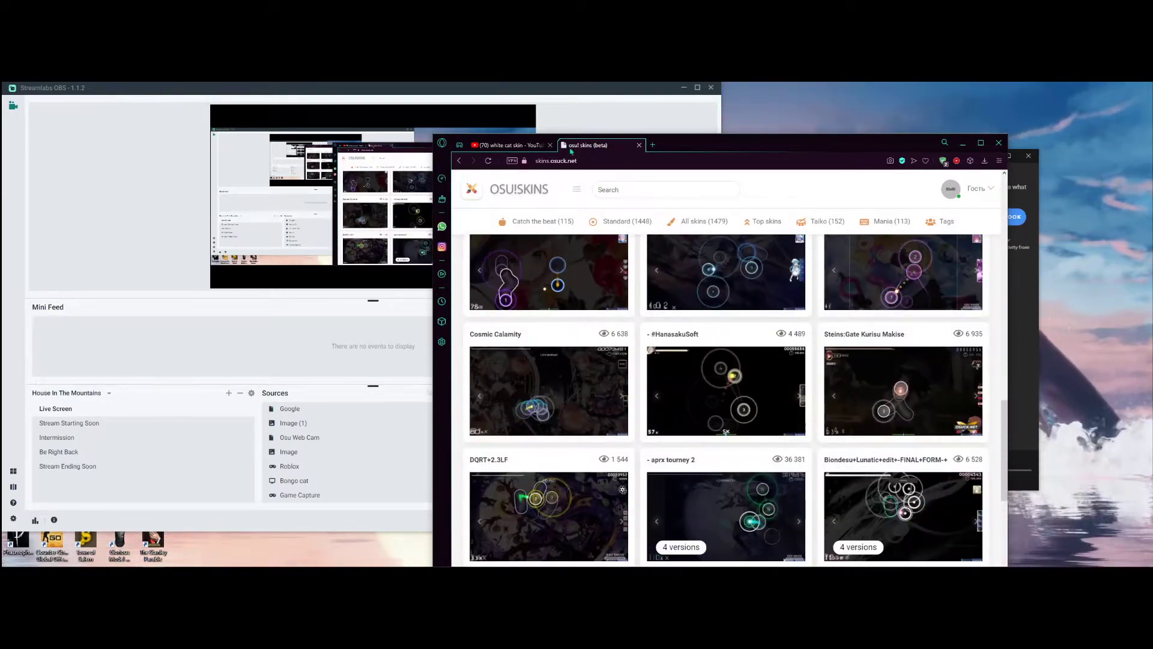
click(522, 148)
- Open the WhiteCat skin release video, then go back to the search results
click(737, 234)
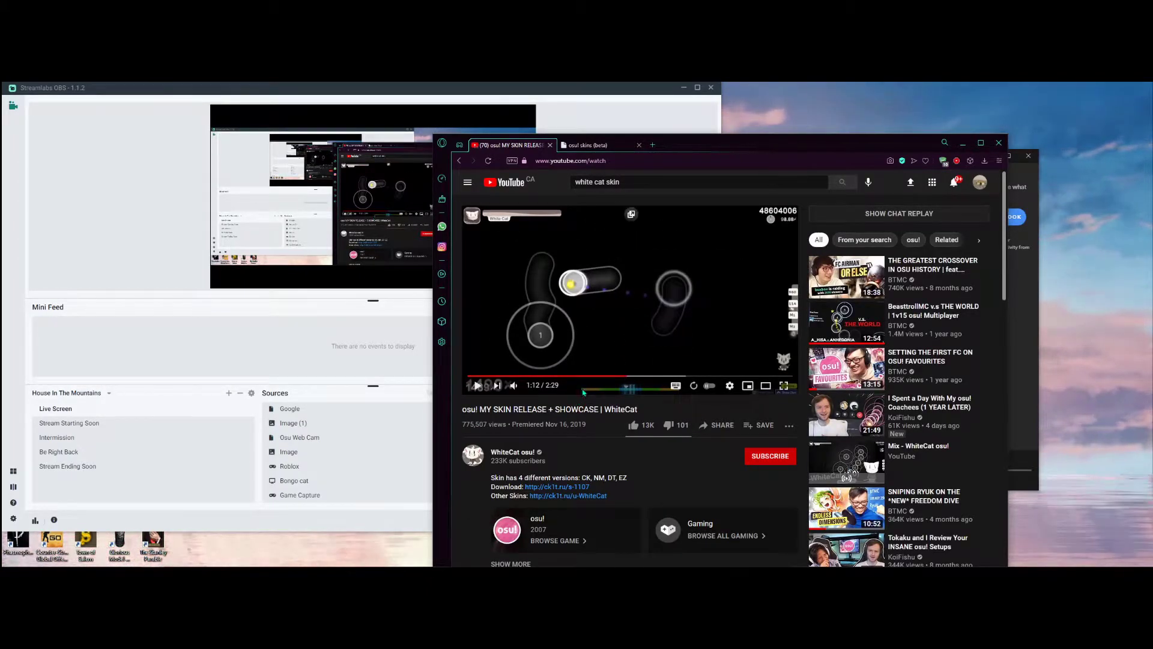
scroll(666, 321, down, 2)
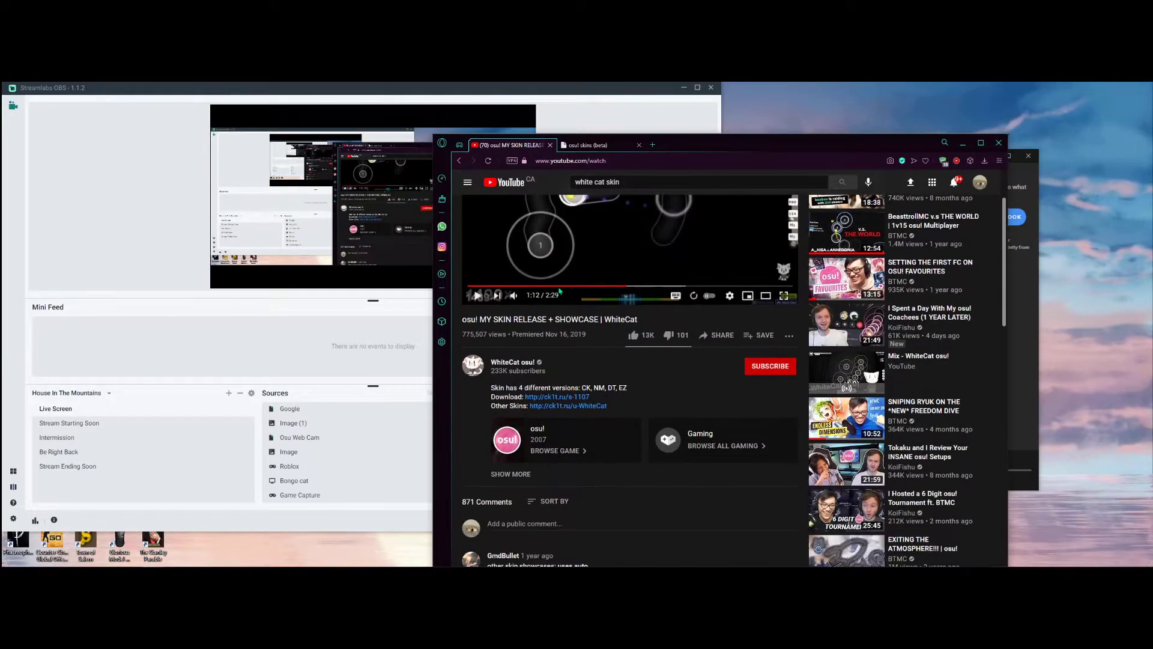
scroll(668, 327, up, 2)
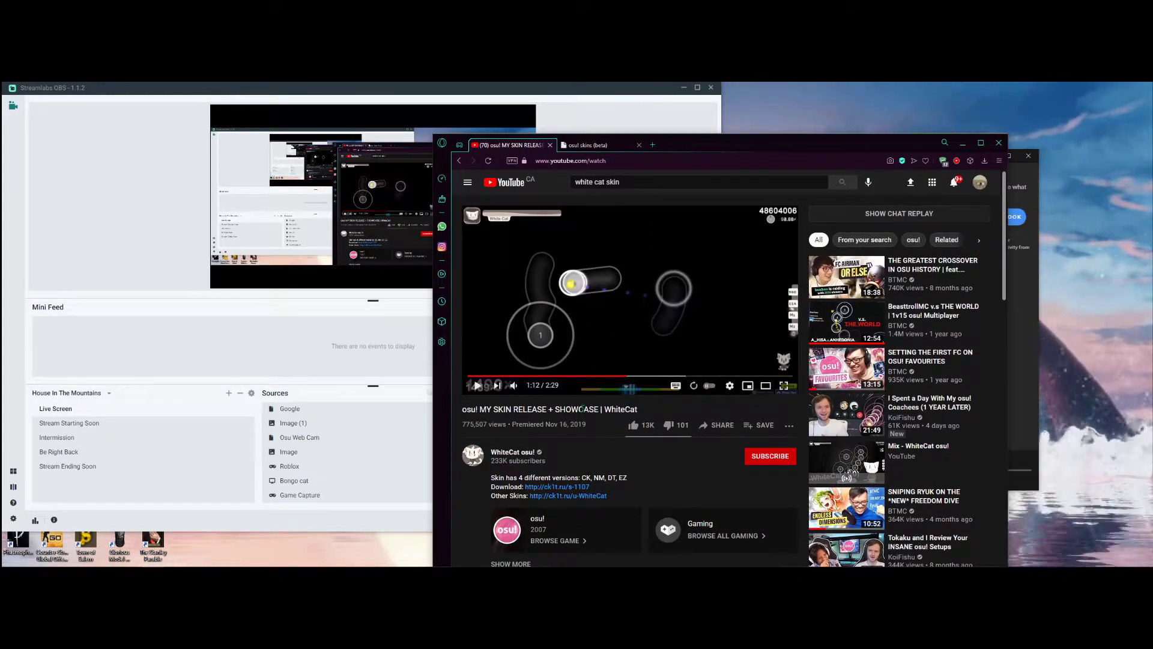
key(alt+Left)
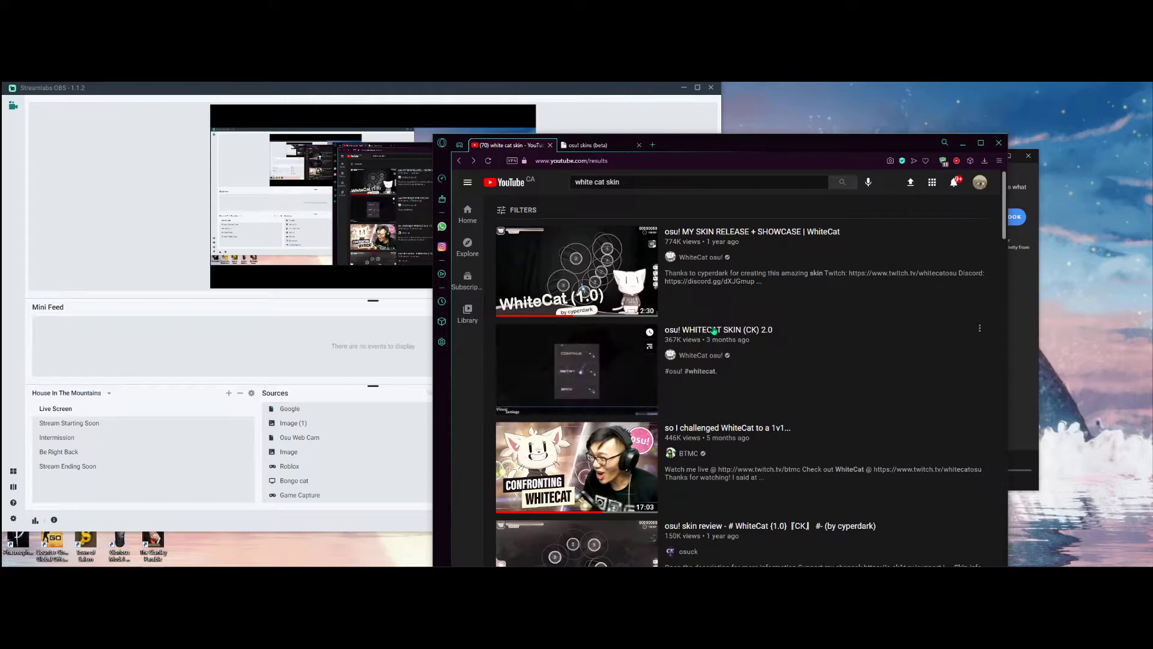
- Reopen the WhiteCat video and follow the Download link in its description
click(714, 240)
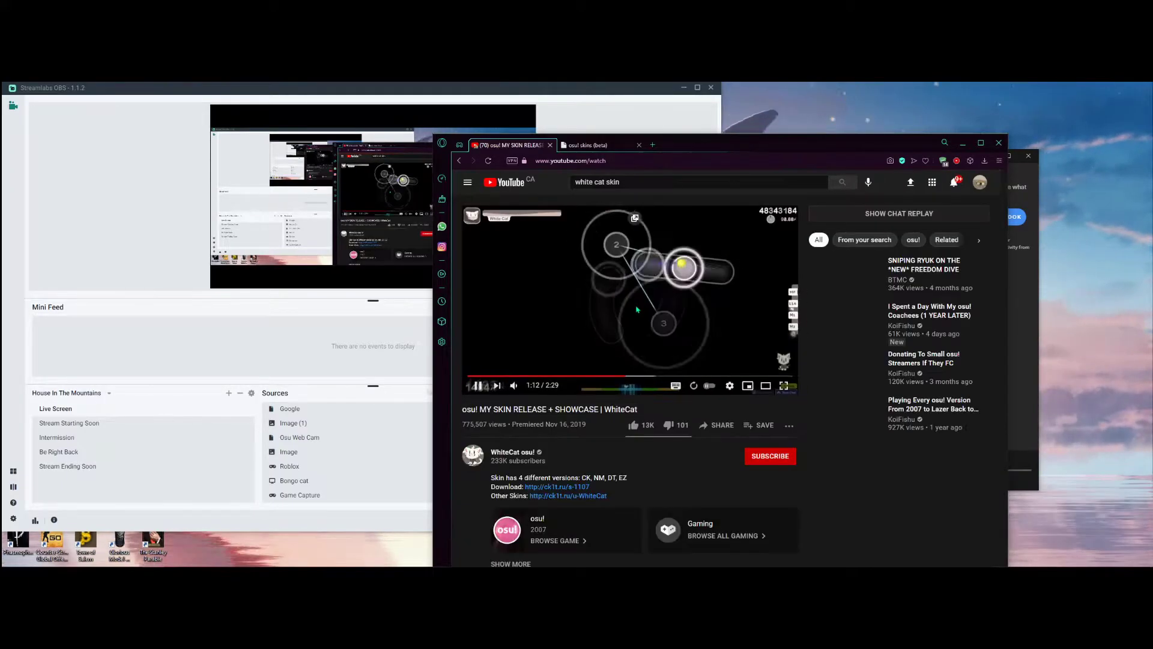
scroll(657, 320, down, 2)
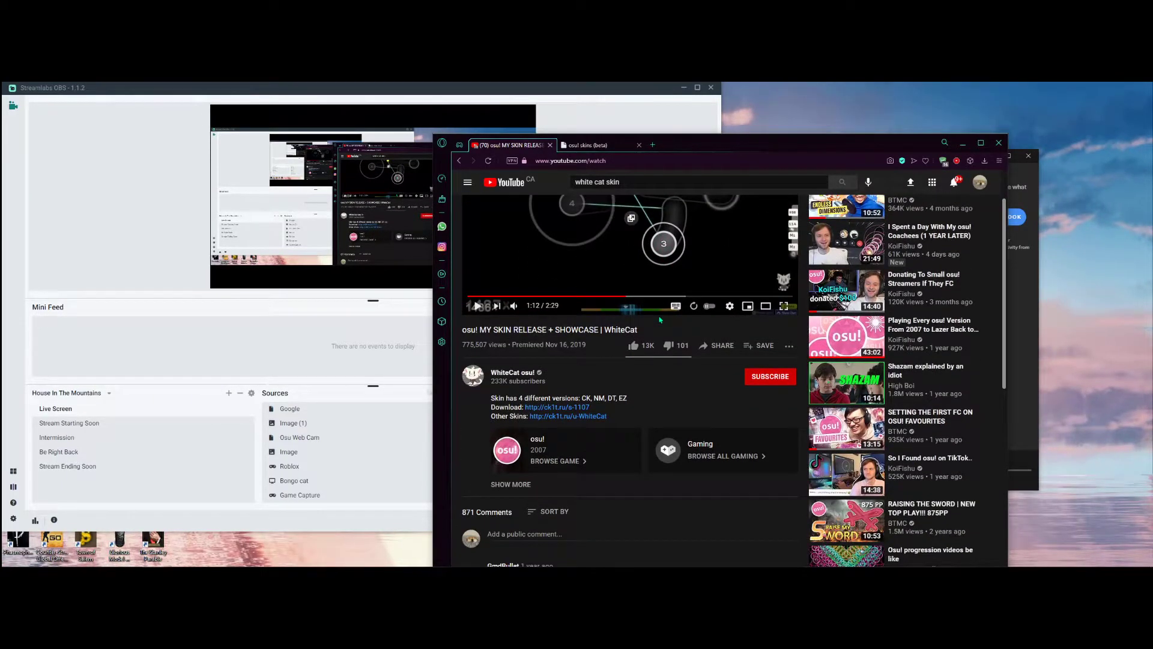
scroll(660, 320, down, 1)
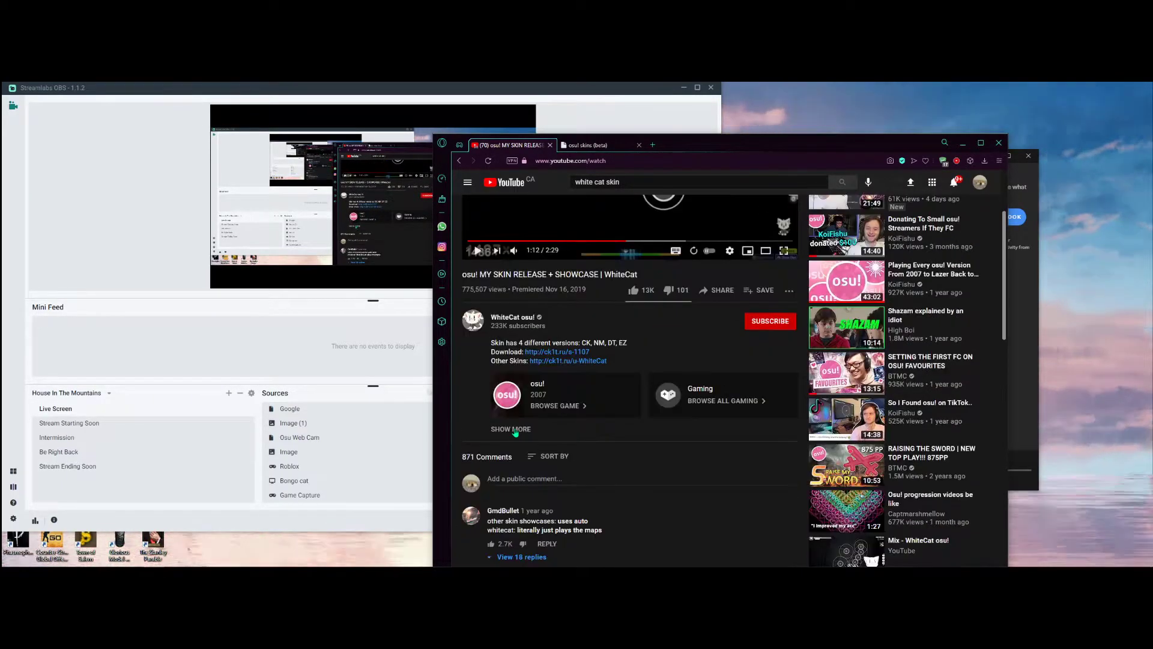
click(568, 354)
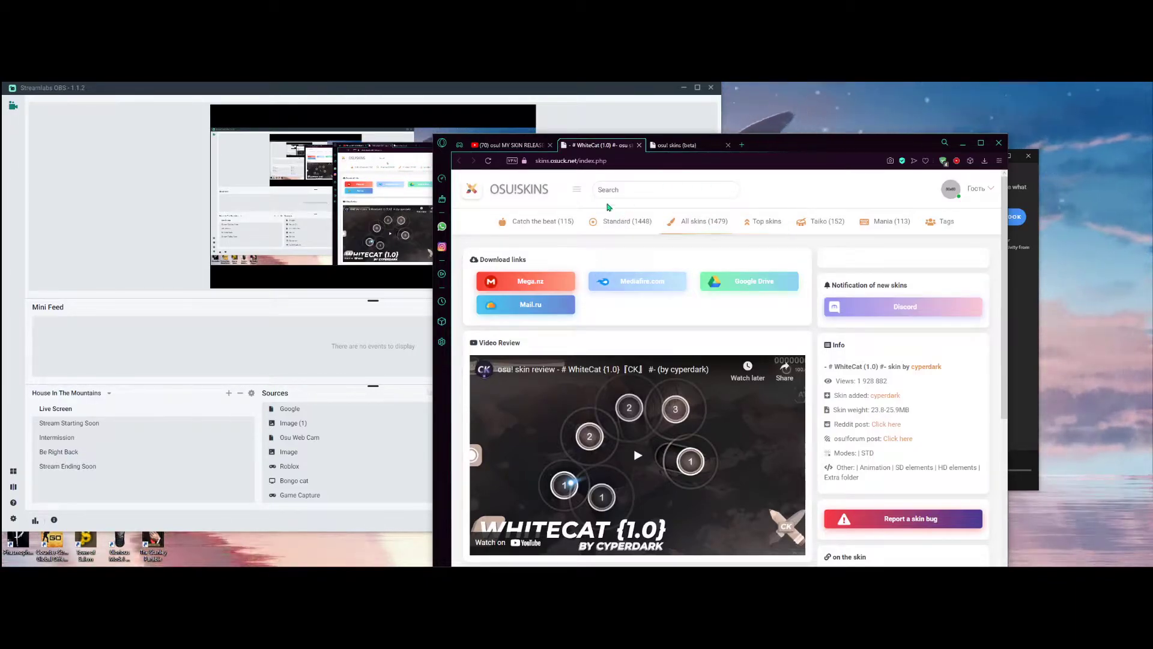
- Go to the WhiteCat (1.0) skin page on osu!skins and open its Mediafire.com mirror
click(679, 146)
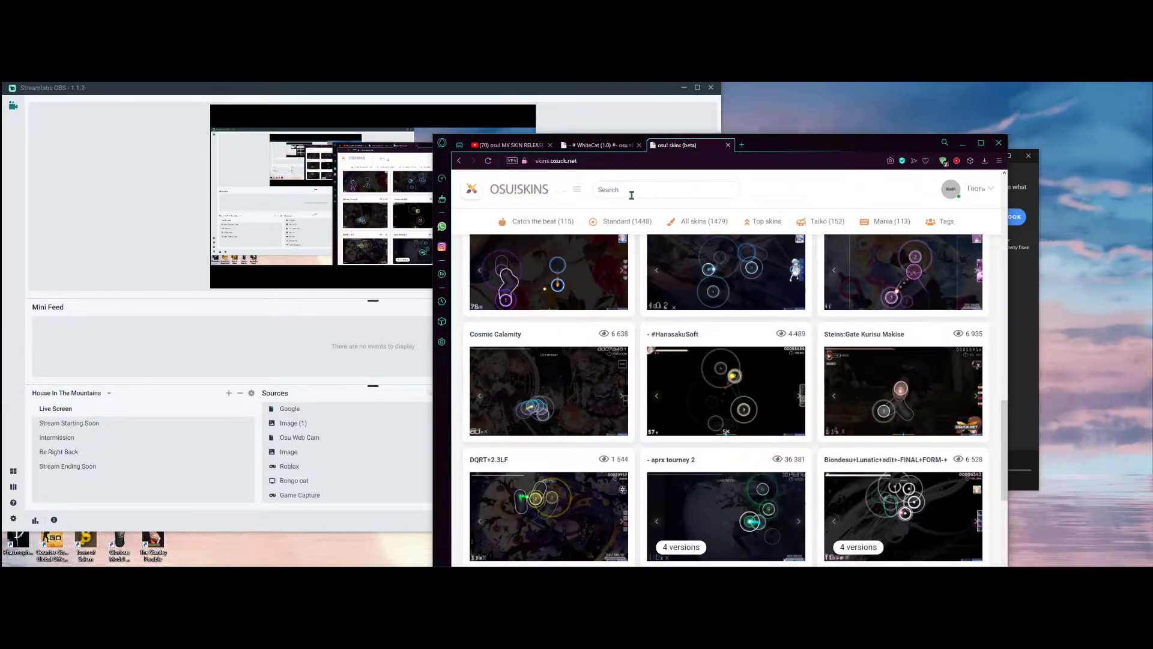
scroll(592, 234, up, 2)
click(599, 144)
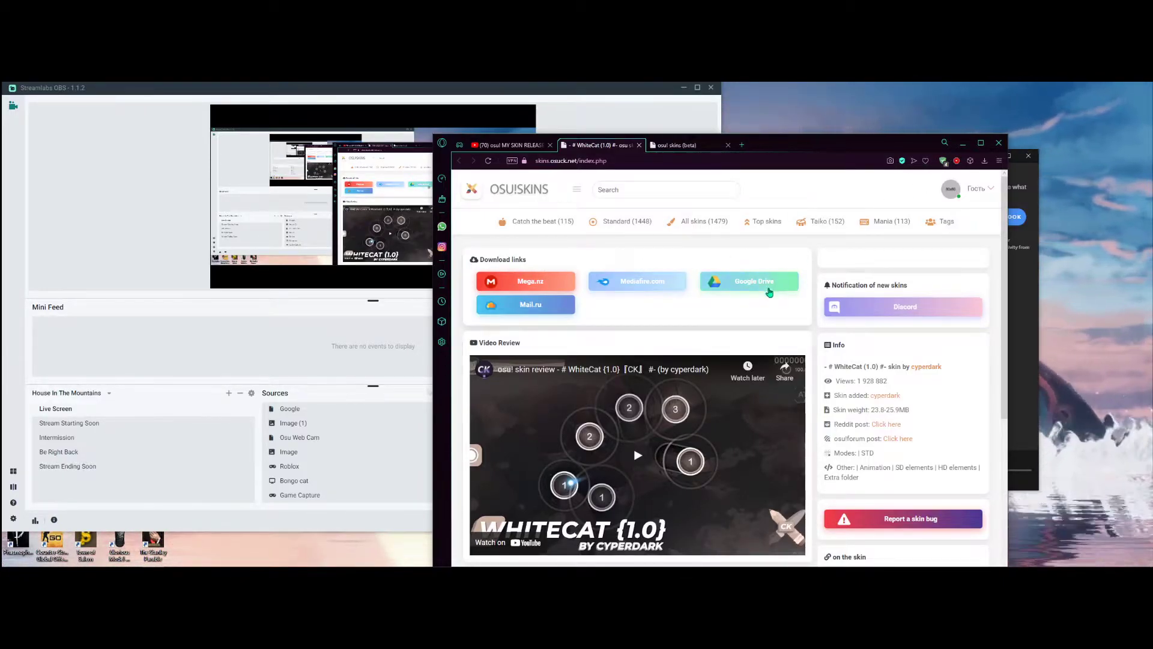
click(644, 283)
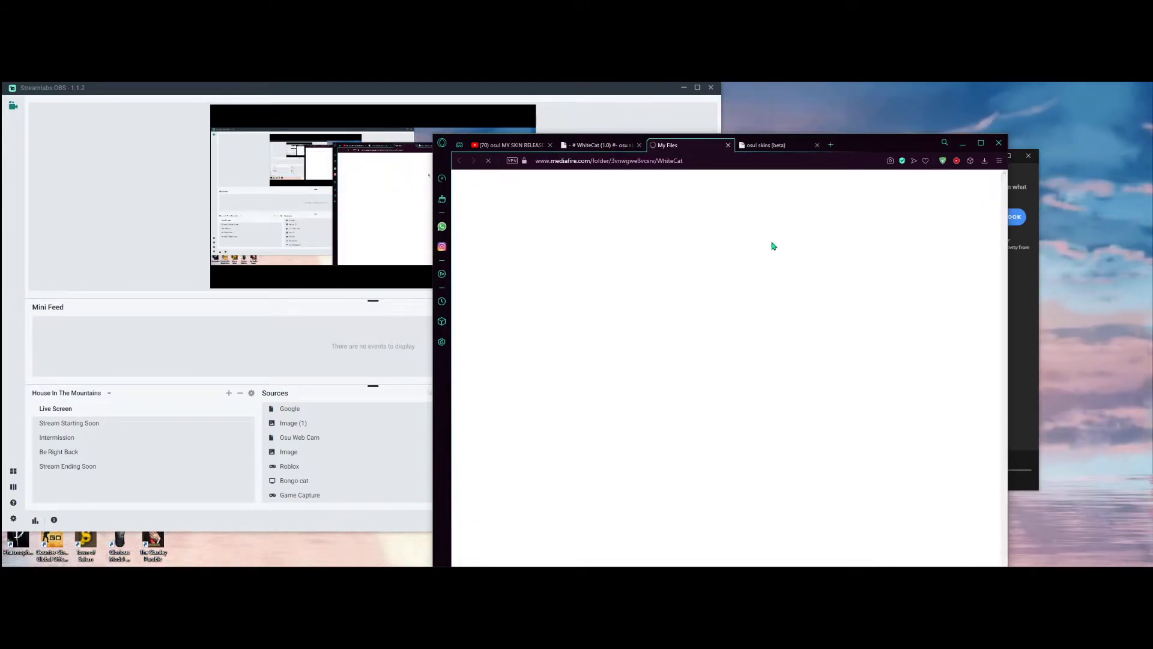
- From the MediaFire WhiteCat folder, open the [DT] .osk download page in a new tab
click(594, 145)
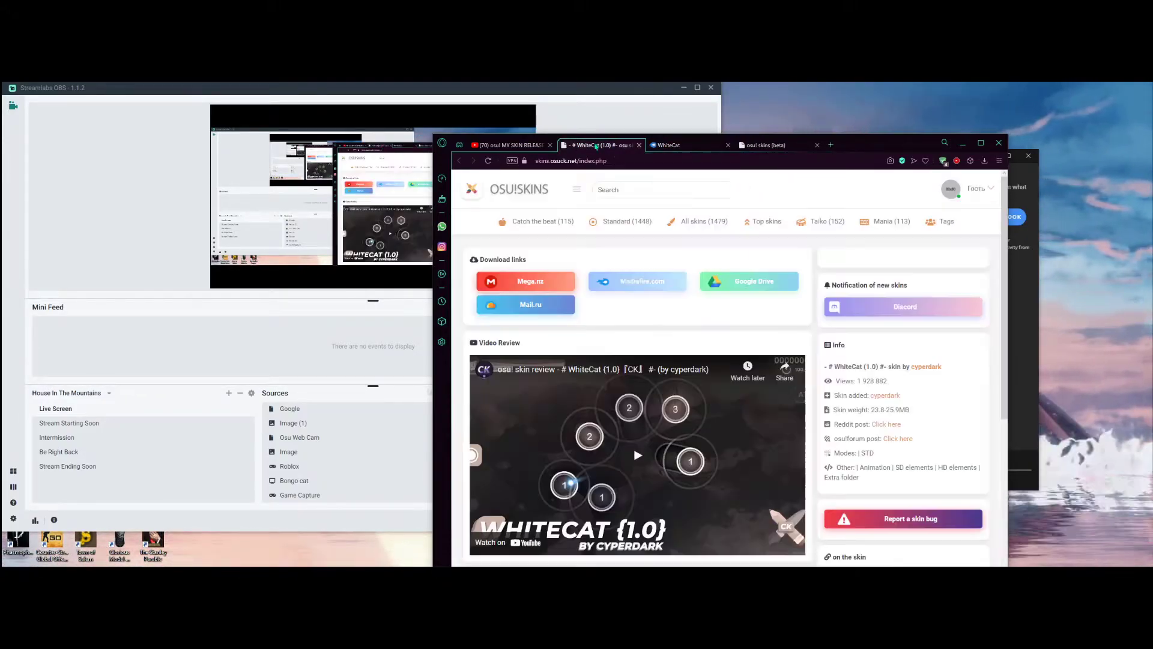
click(681, 147)
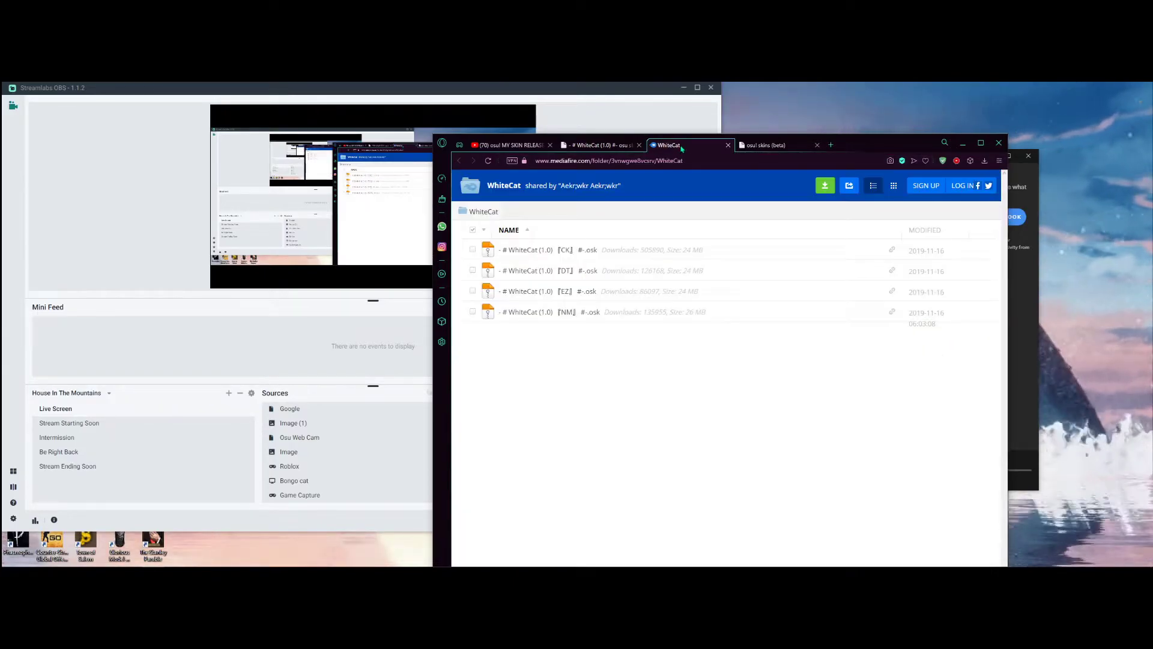
click(621, 149)
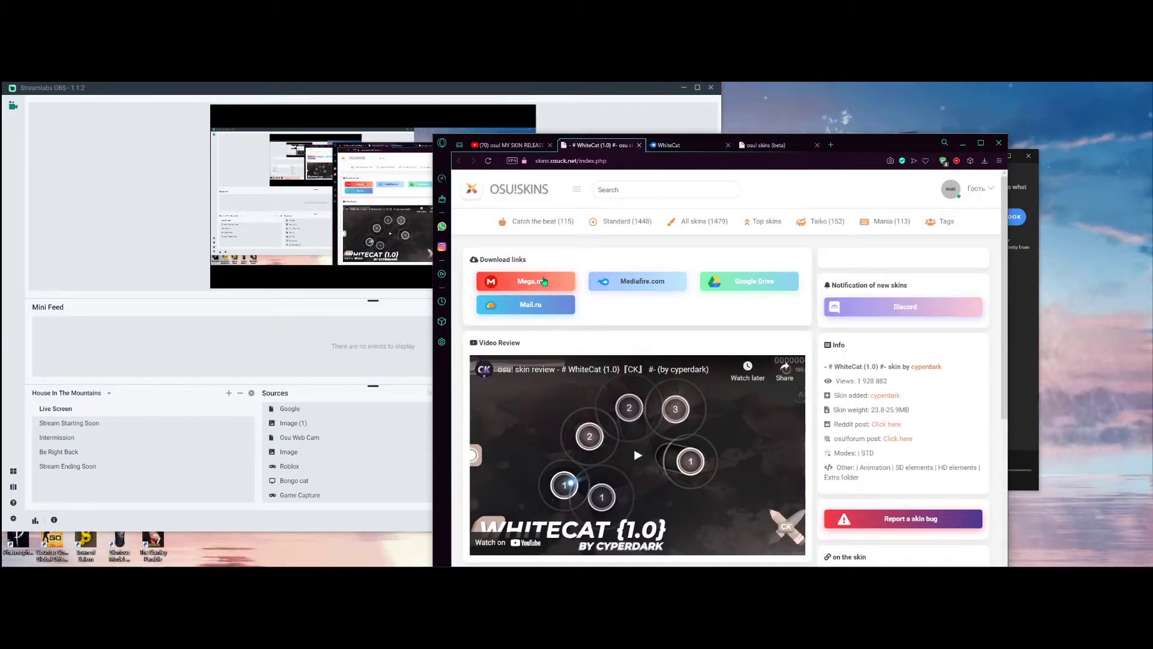
click(684, 147)
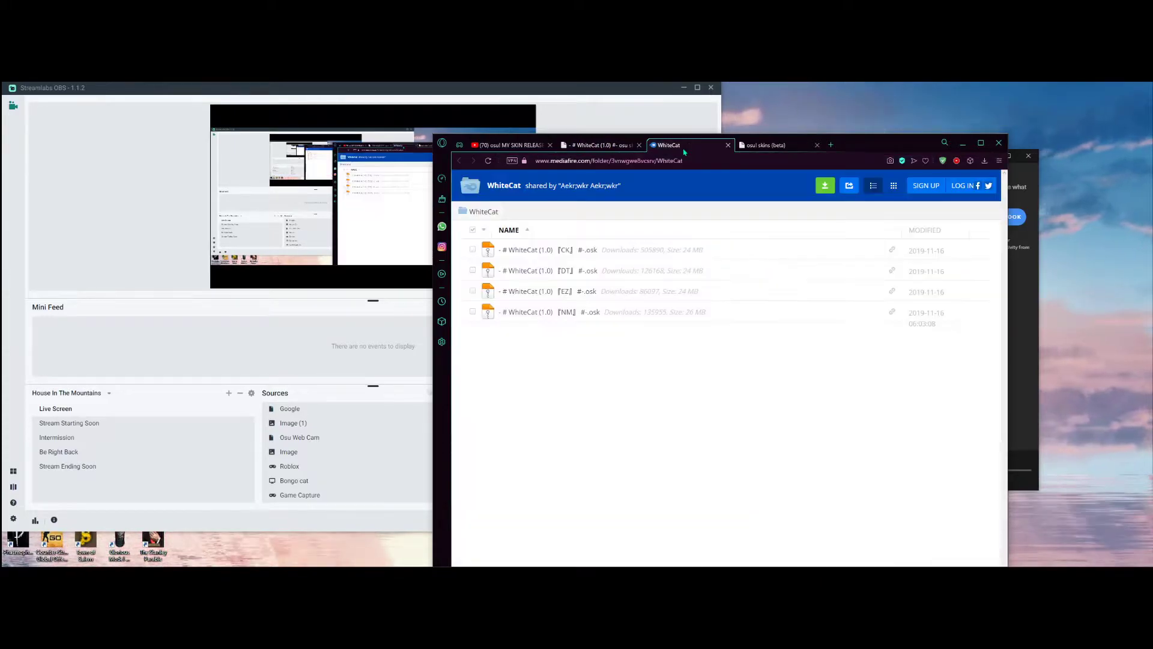
click(585, 270)
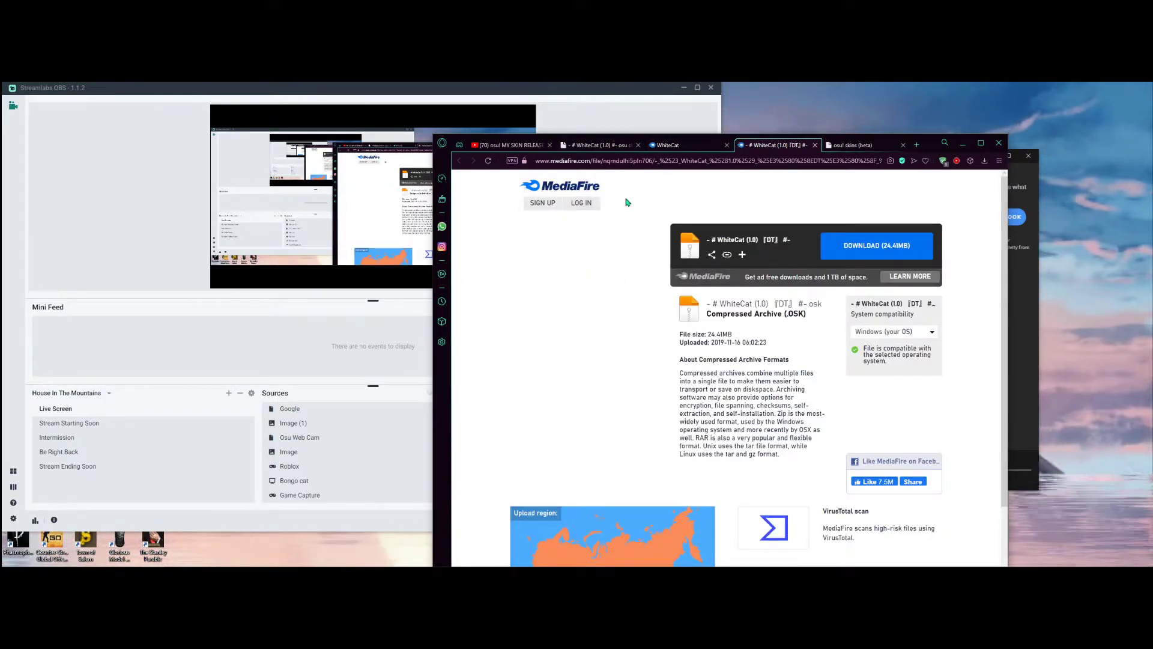
- Try the skin page's Google Drive link, close the 404 tab, and return to the folder listing
click(597, 145)
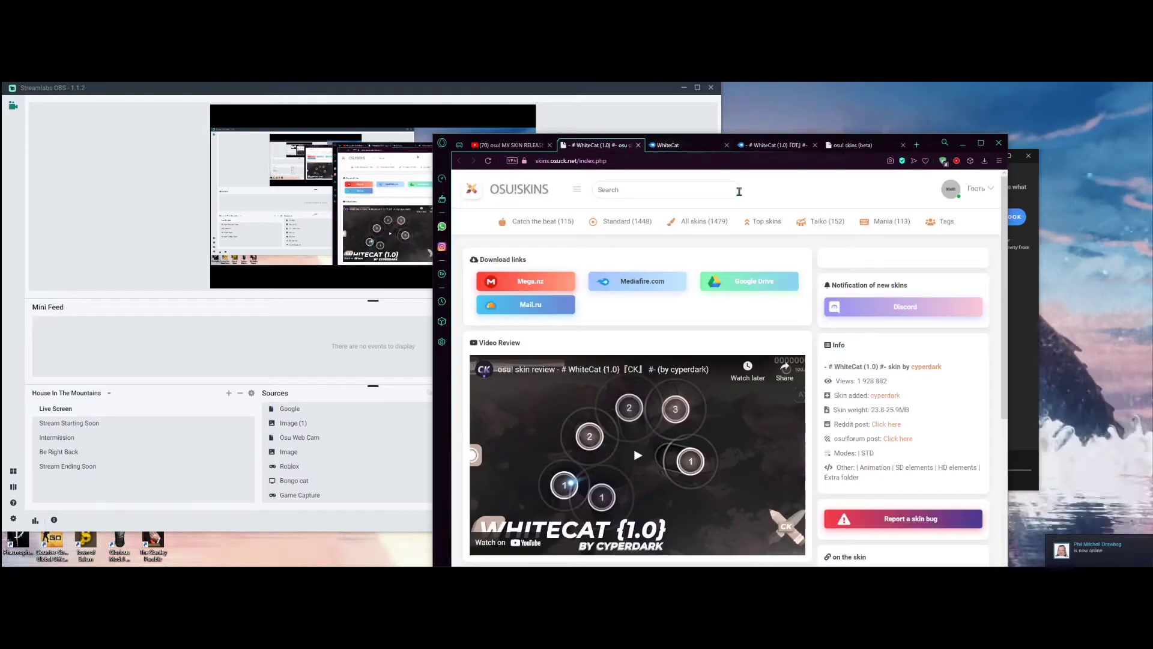
click(751, 283)
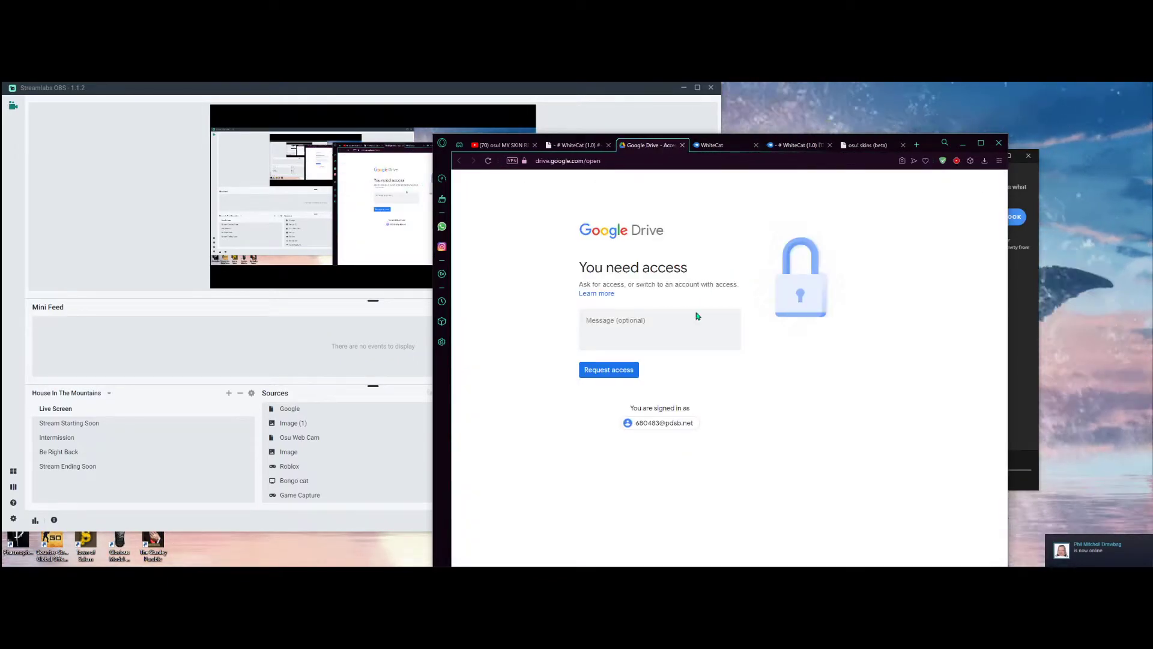
click(683, 145)
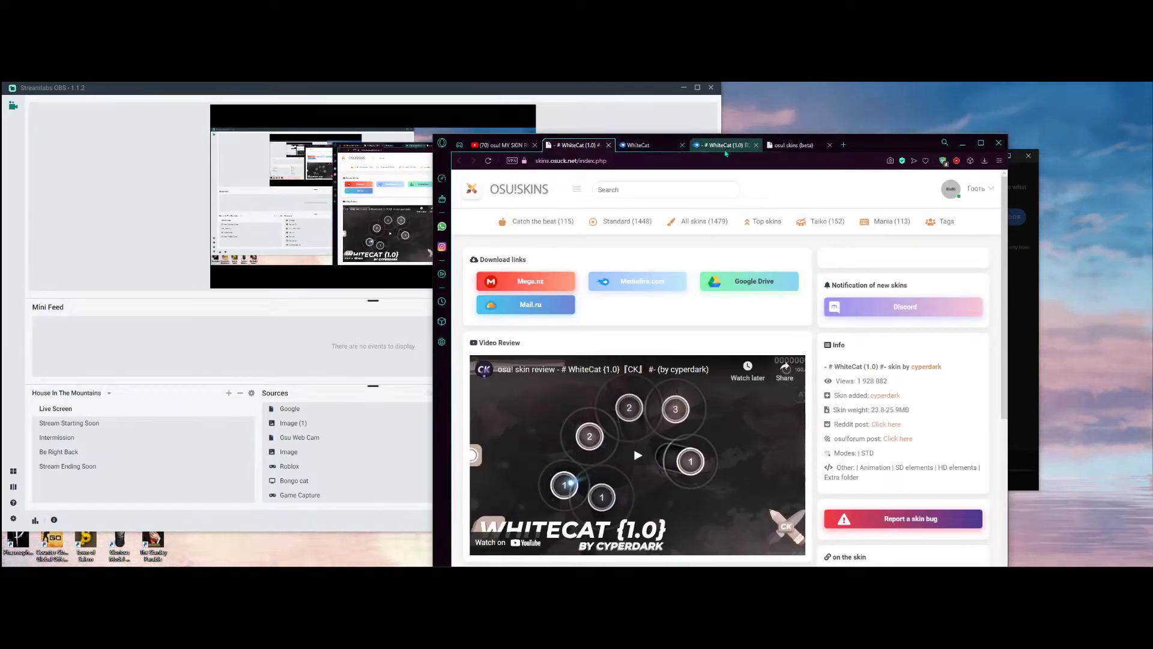
click(715, 146)
click(663, 148)
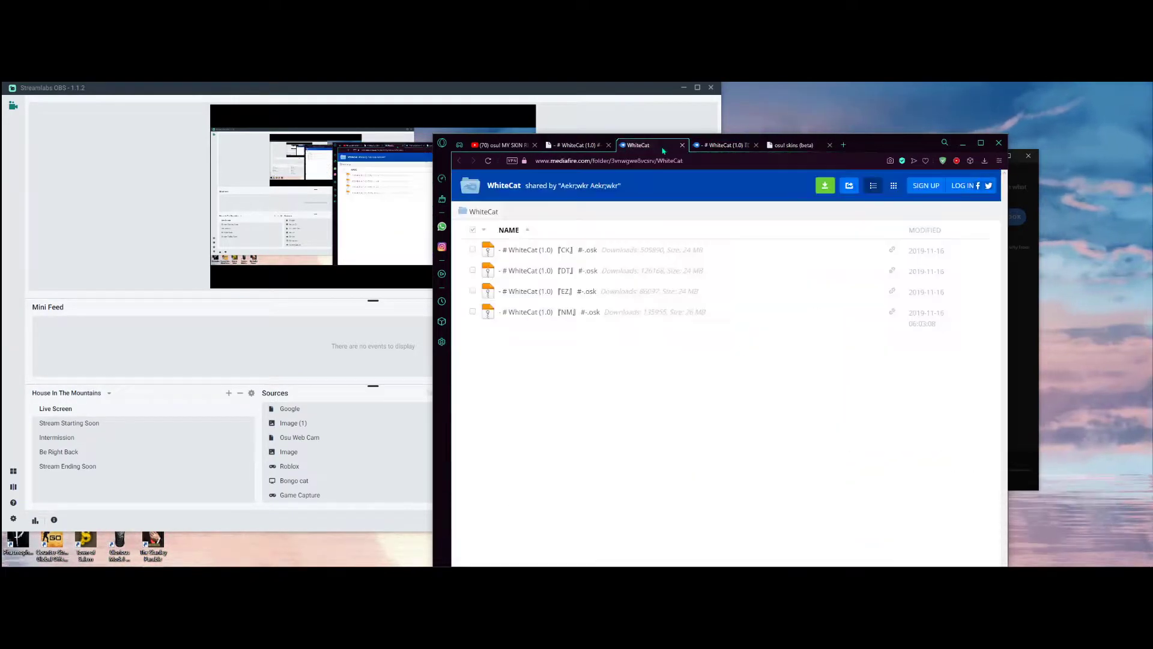
- Download the 24.41MB WhiteCat (1.0) DT .osk file from its MediaFire page
click(722, 147)
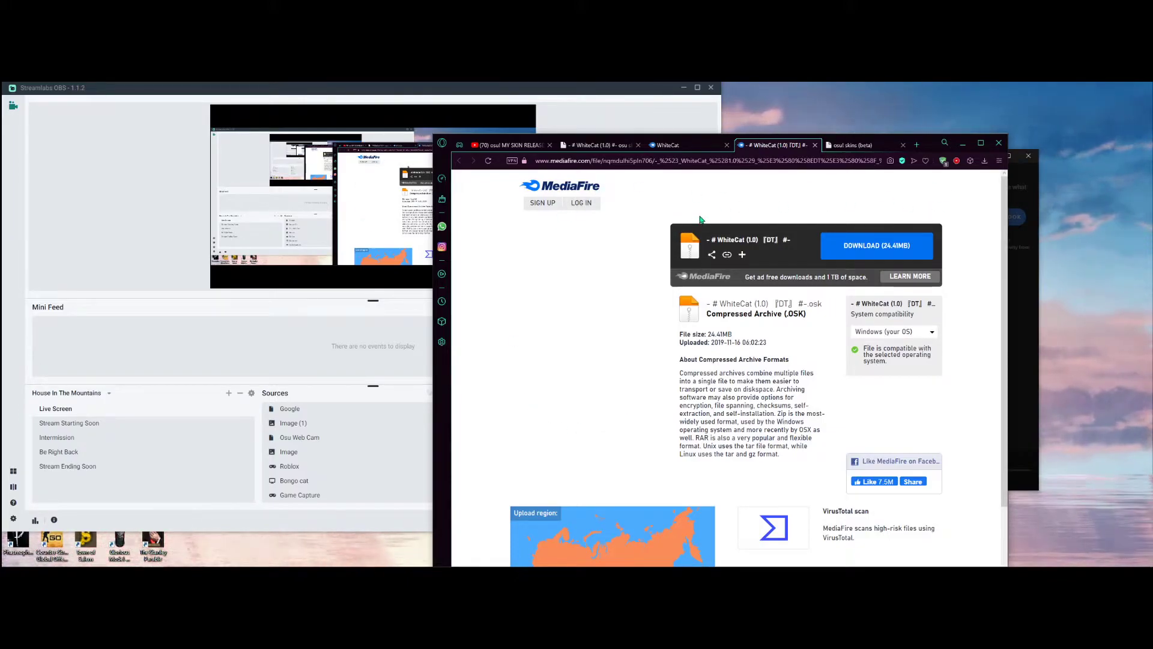
scroll(800, 279, down, 2)
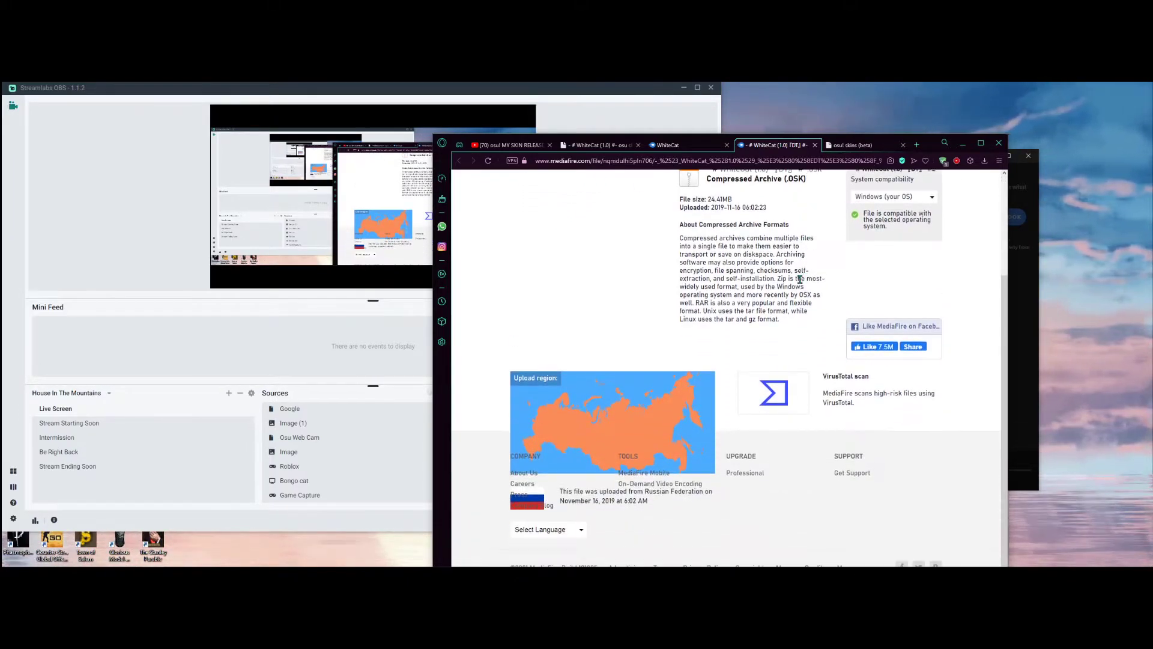
scroll(687, 322, up, 2)
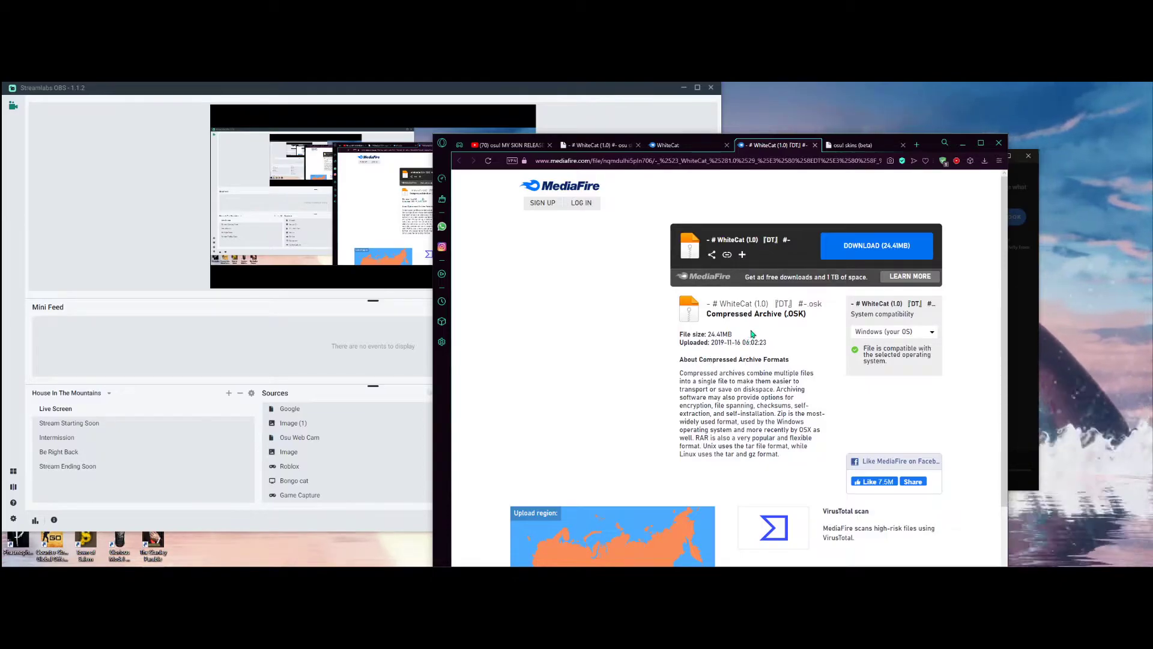
click(870, 250)
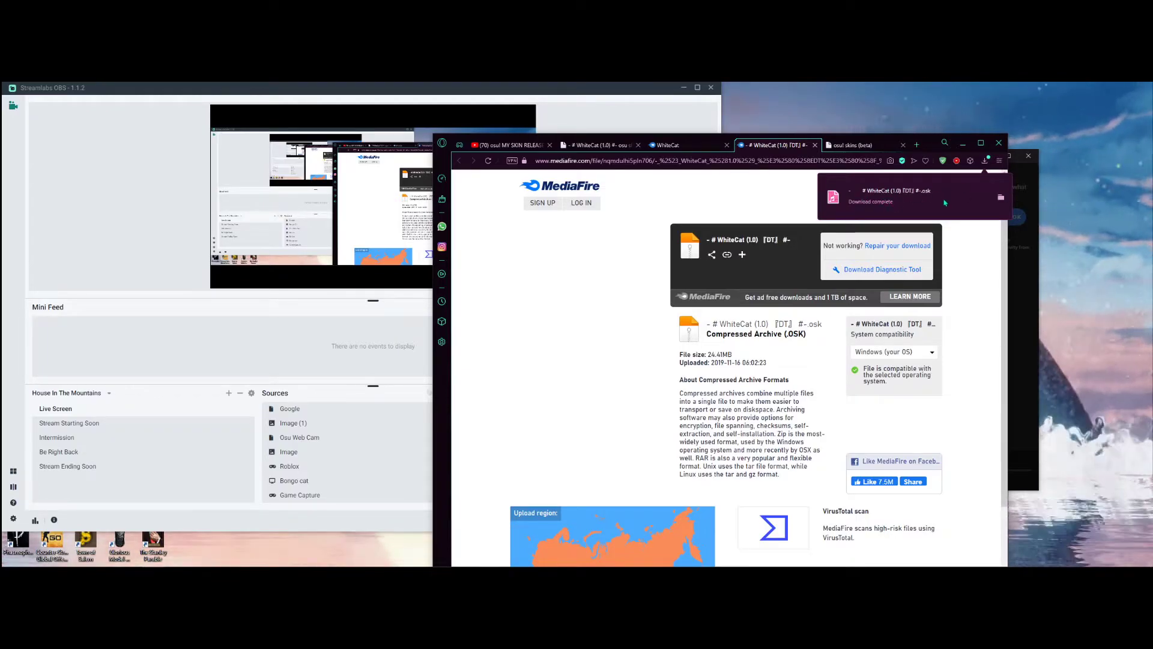
- Reveal the WhiteCat DT .osk in Downloads, arrange the windows, and open the file
click(1000, 198)
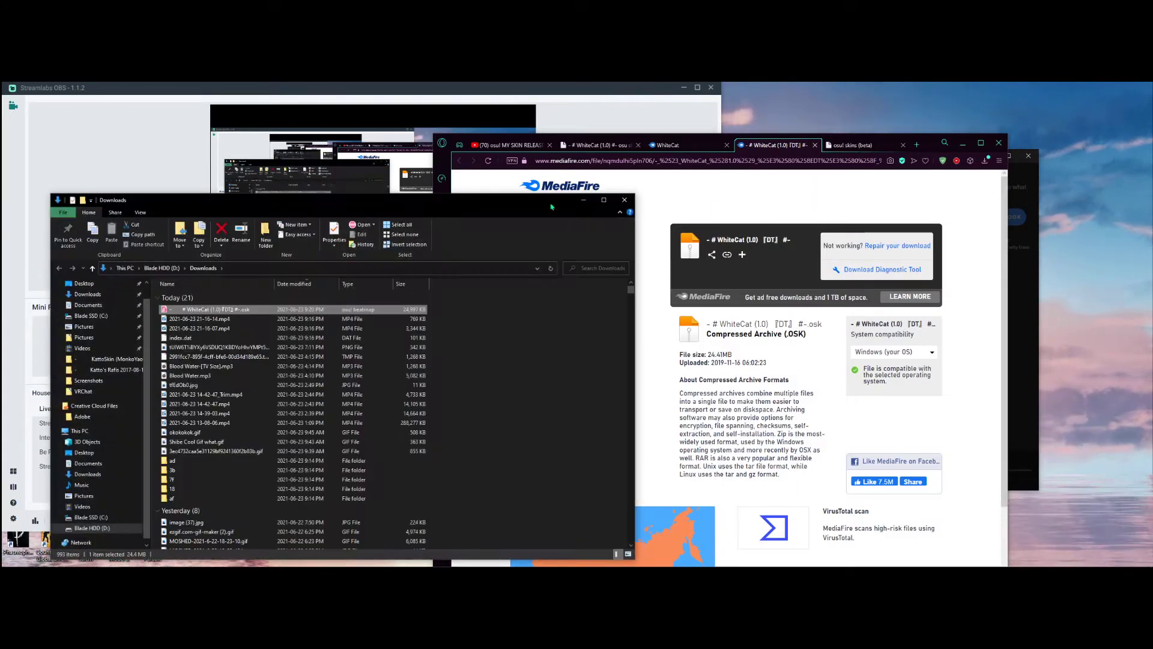
drag(551, 206, 943, 246)
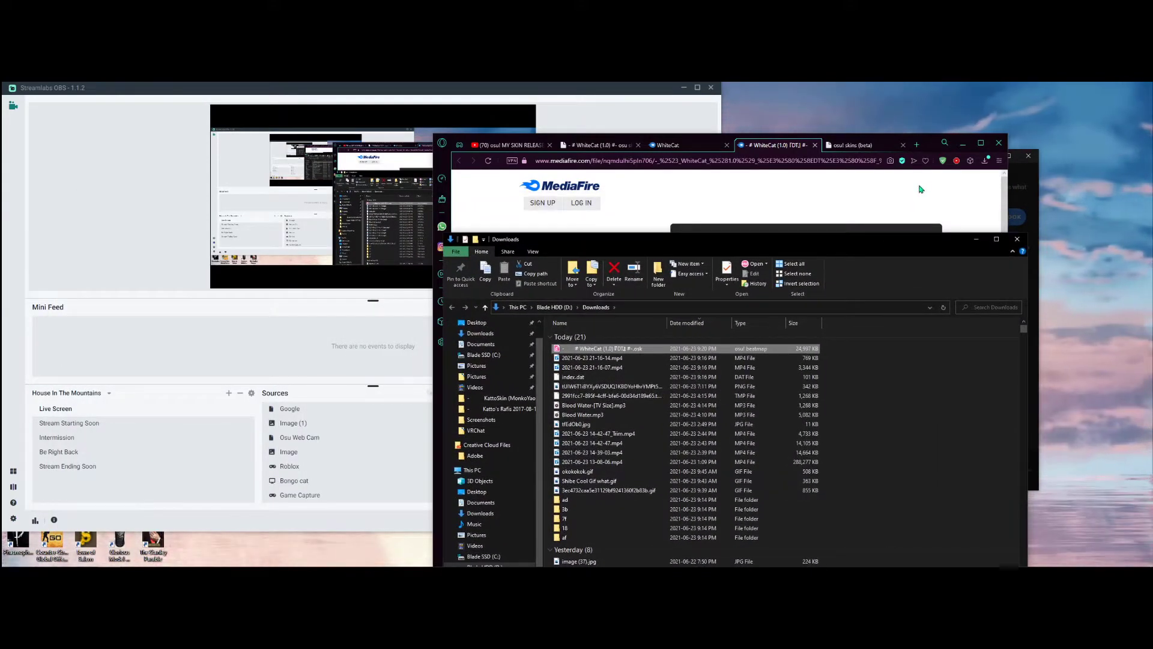
drag(777, 247, 868, 214)
click(601, 174)
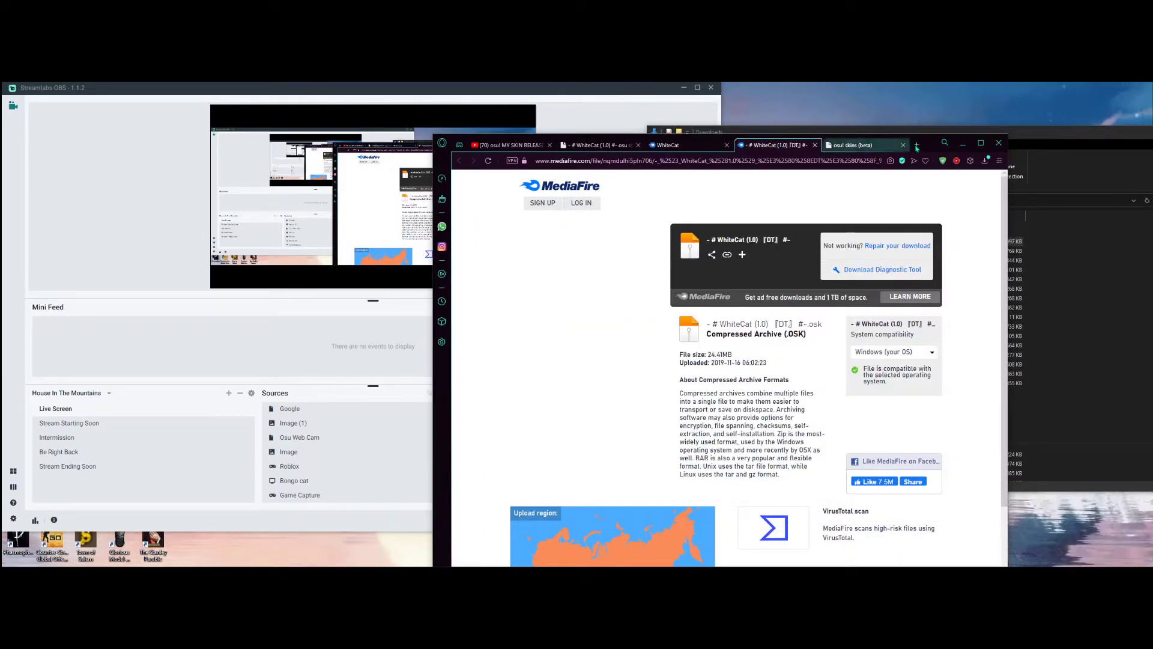
drag(928, 147, 898, 102)
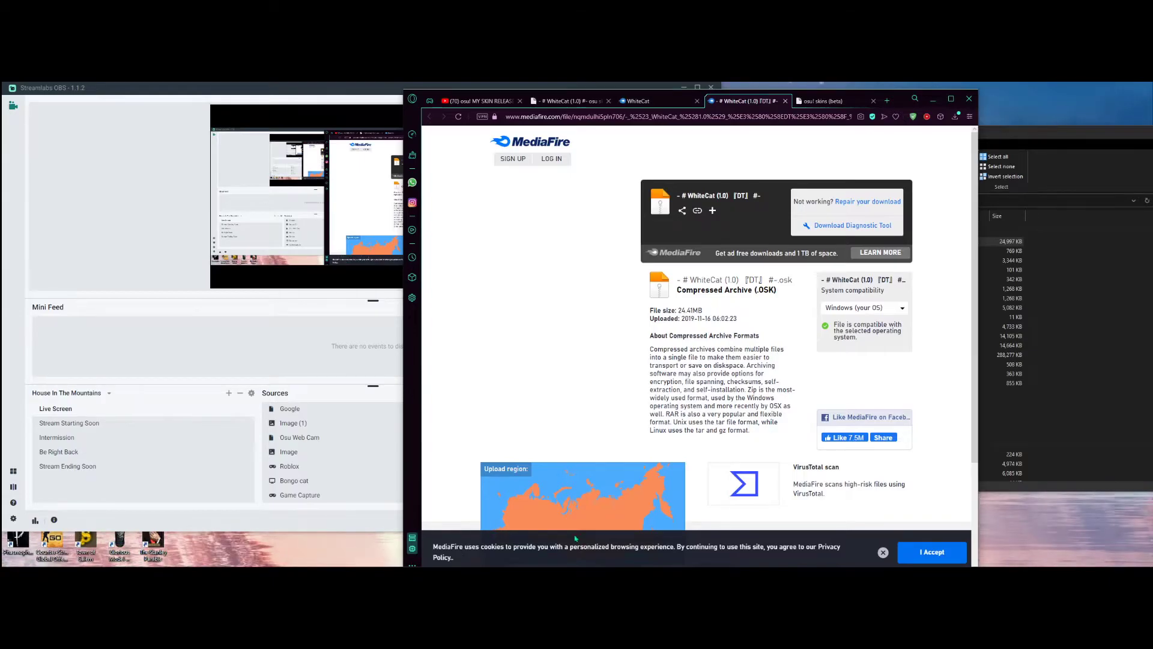
drag(905, 106, 620, 264)
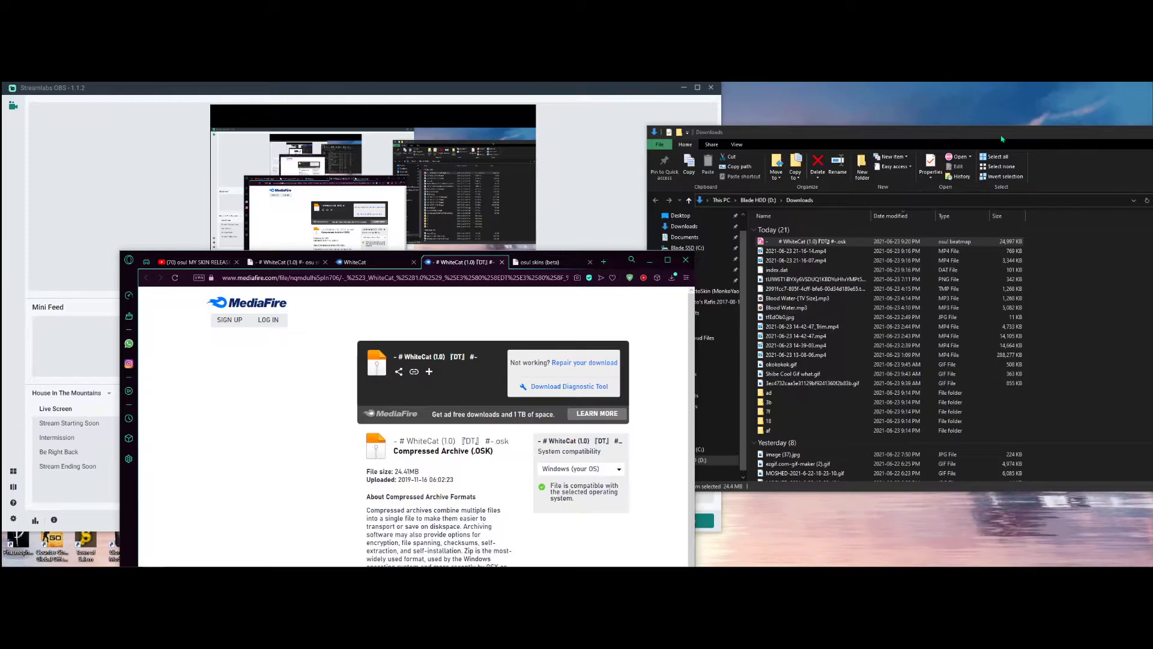
drag(1001, 139, 819, 139)
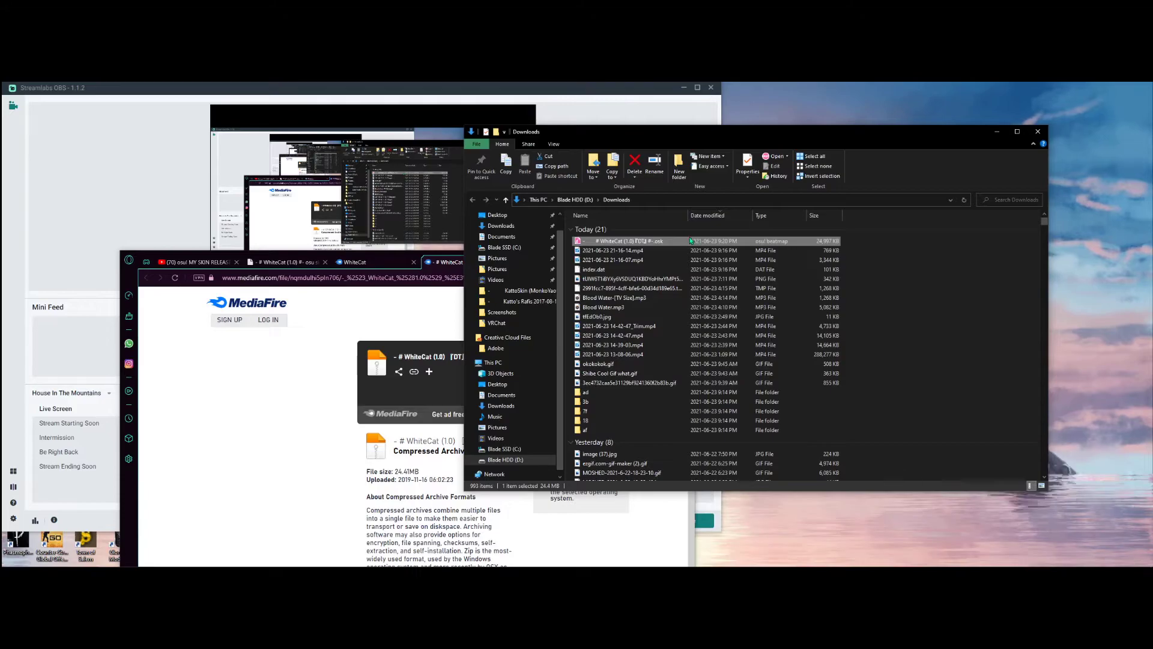
key(Delete)
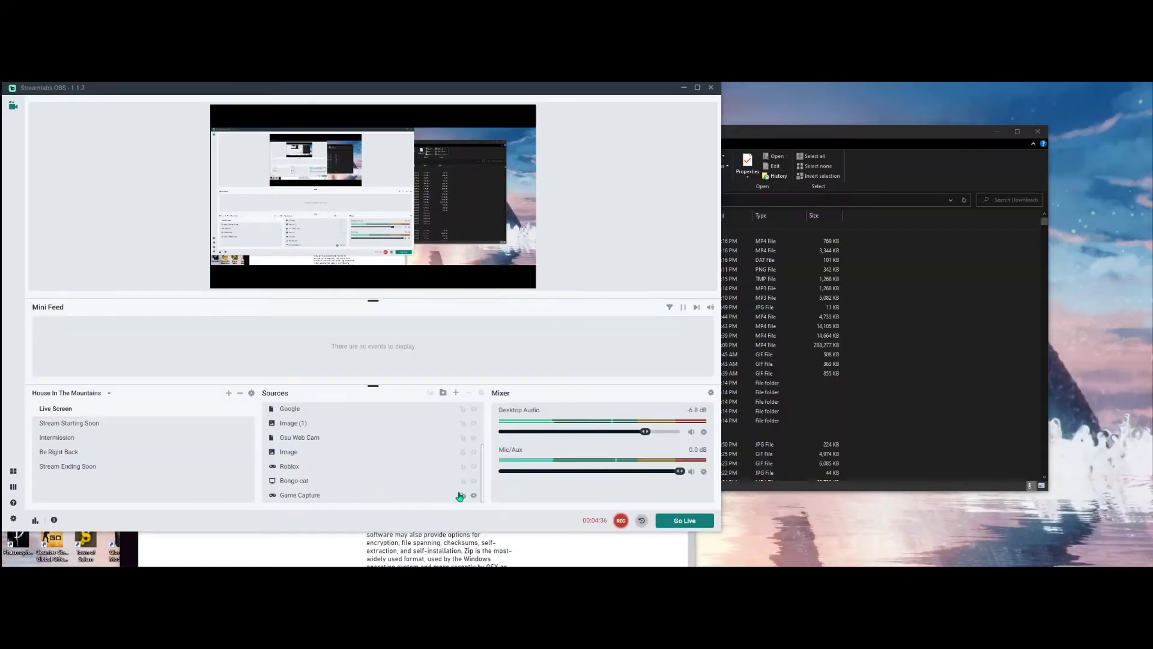
- Switch to the running osu! game and wait on its main menu
key(alt+Tab)
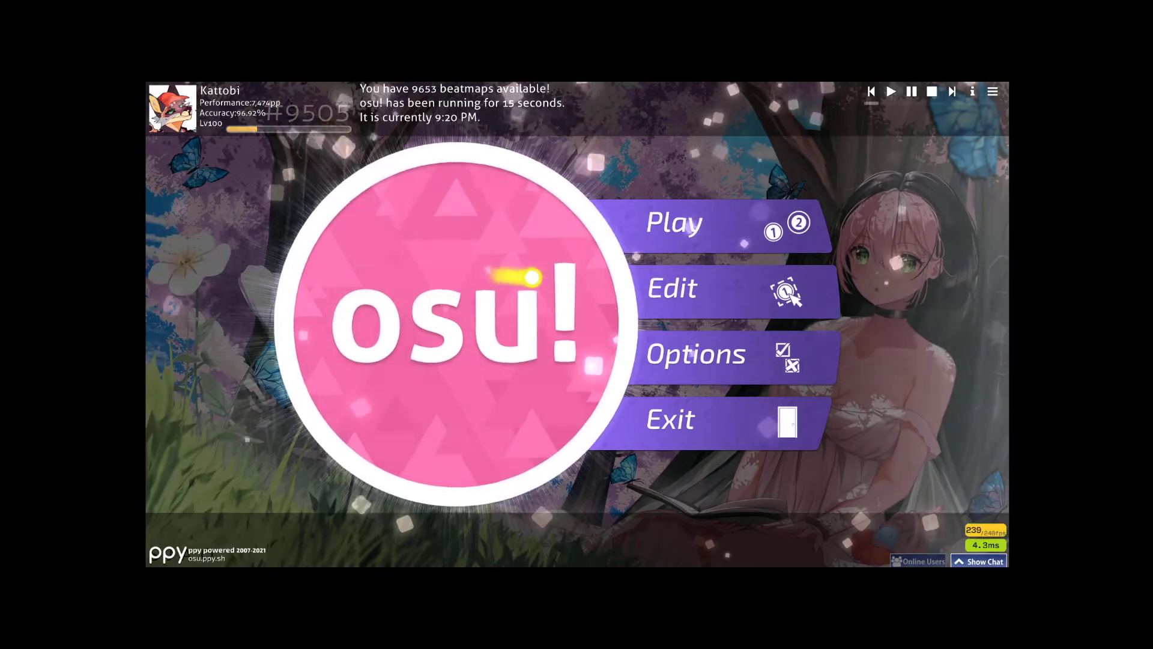
click(651, 291)
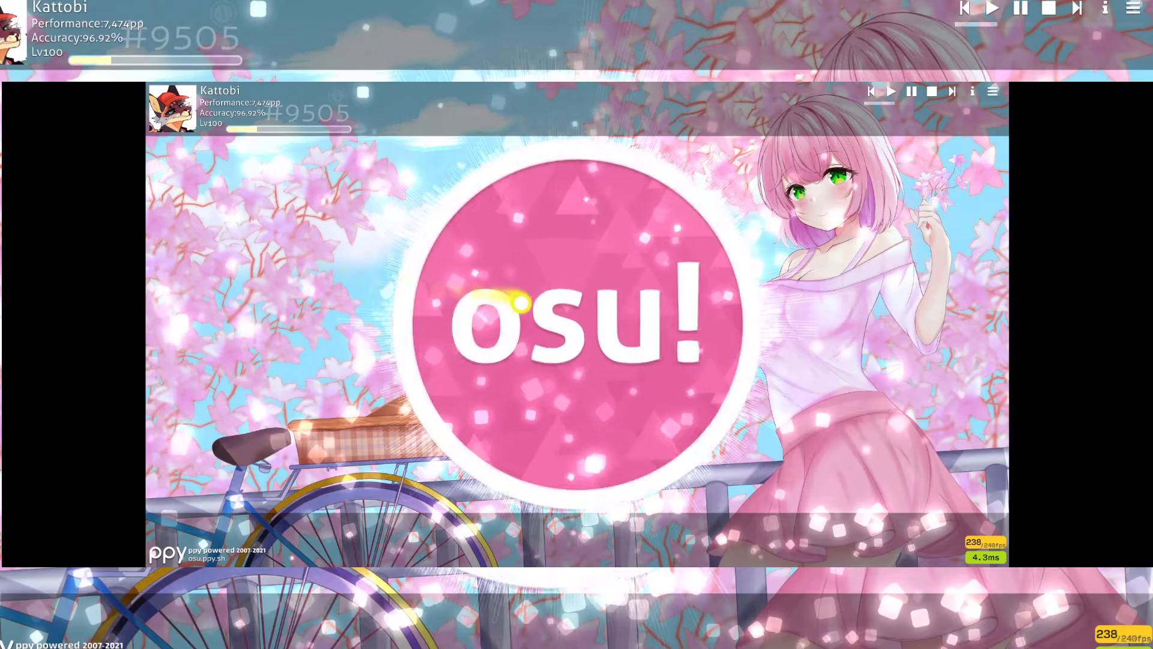
- Open osu! Options and jump to the Skin section
click(630, 252)
click(674, 226)
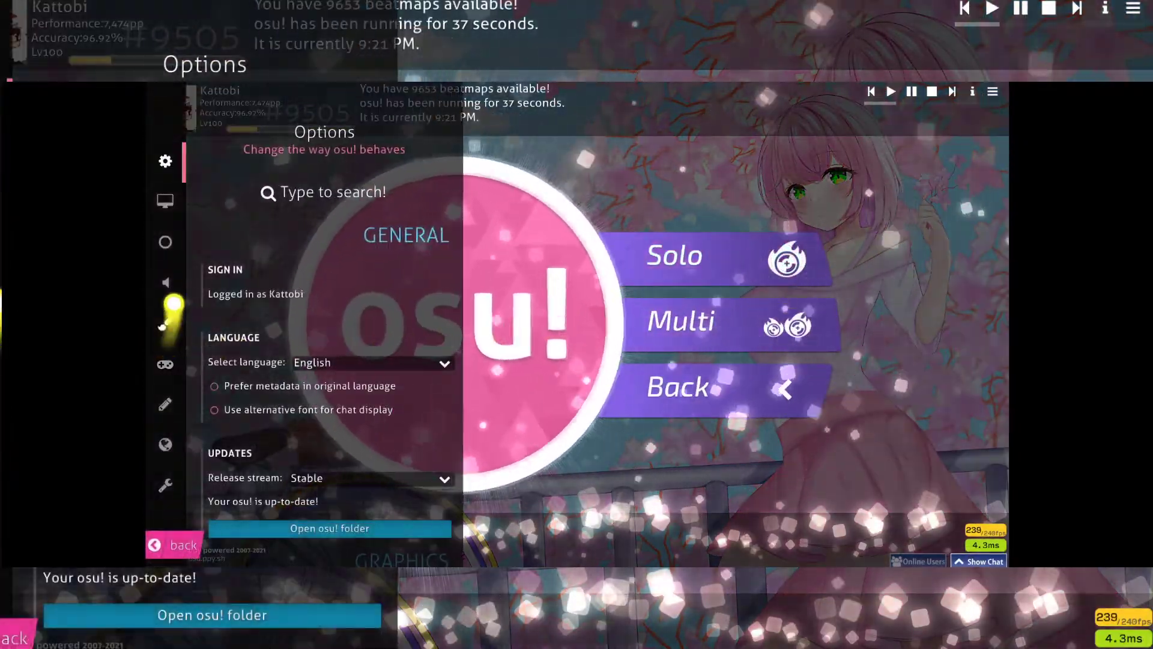
click(165, 322)
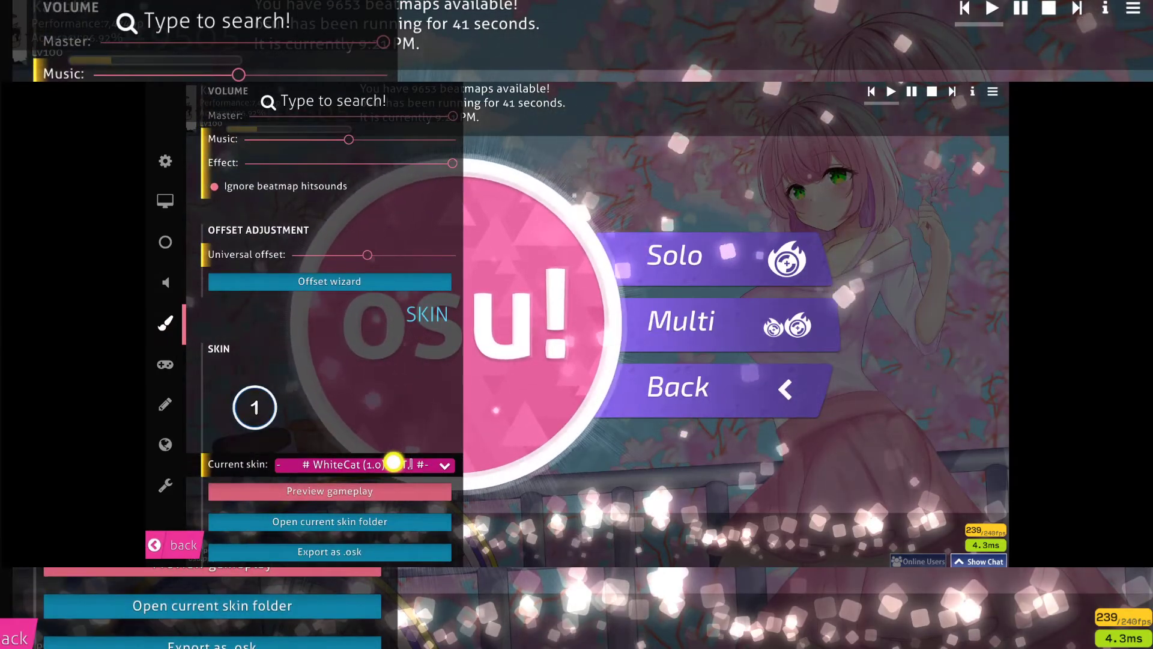
- Browse the Current skin dropdown and confirm # WhiteCat (1.0) [DT] is selected
click(393, 462)
scroll(384, 361, down, 5)
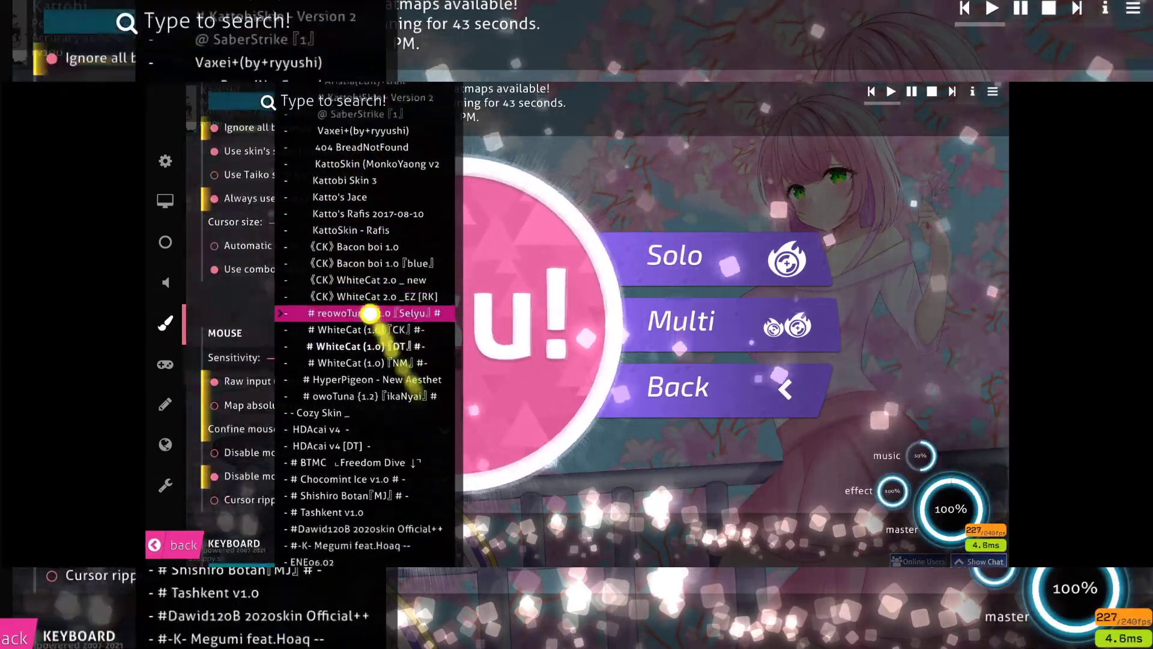
scroll(370, 313, down, 4)
scroll(372, 360, up, 10)
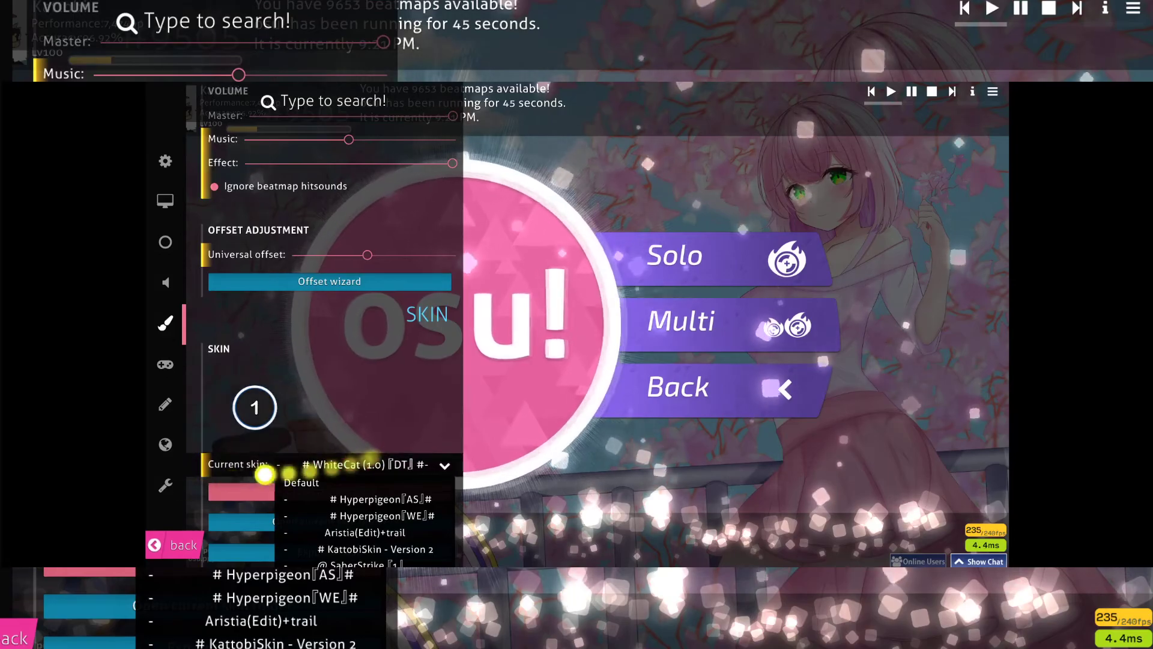
scroll(360, 408, down, 6)
scroll(336, 403, up, 7)
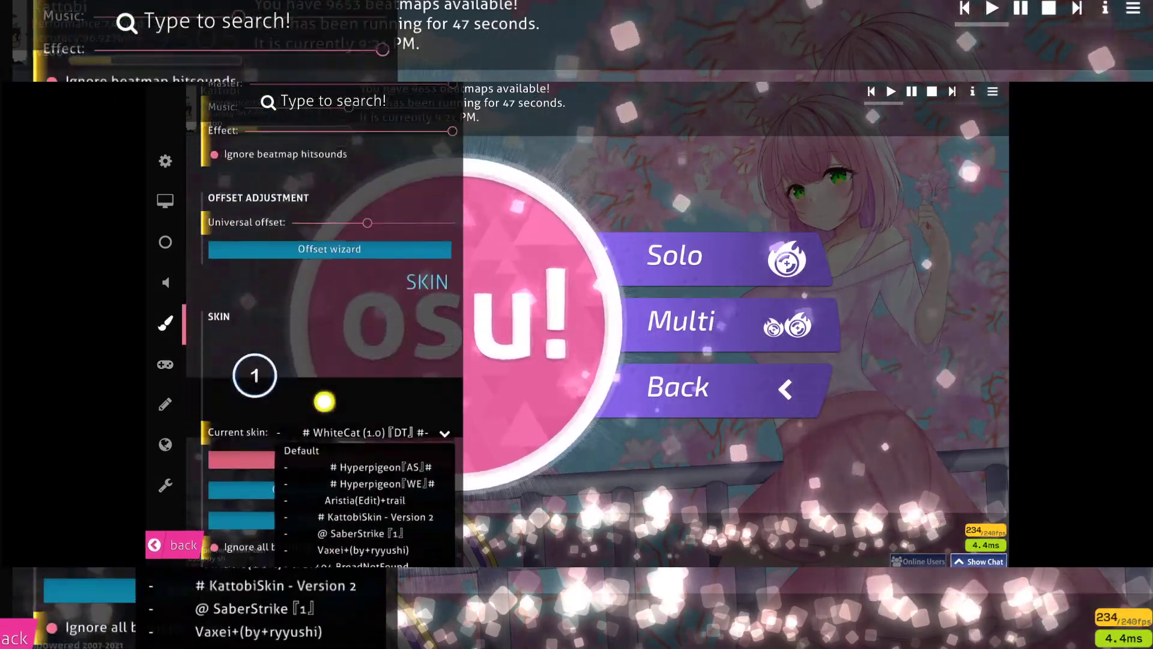
scroll(360, 390, down, 15)
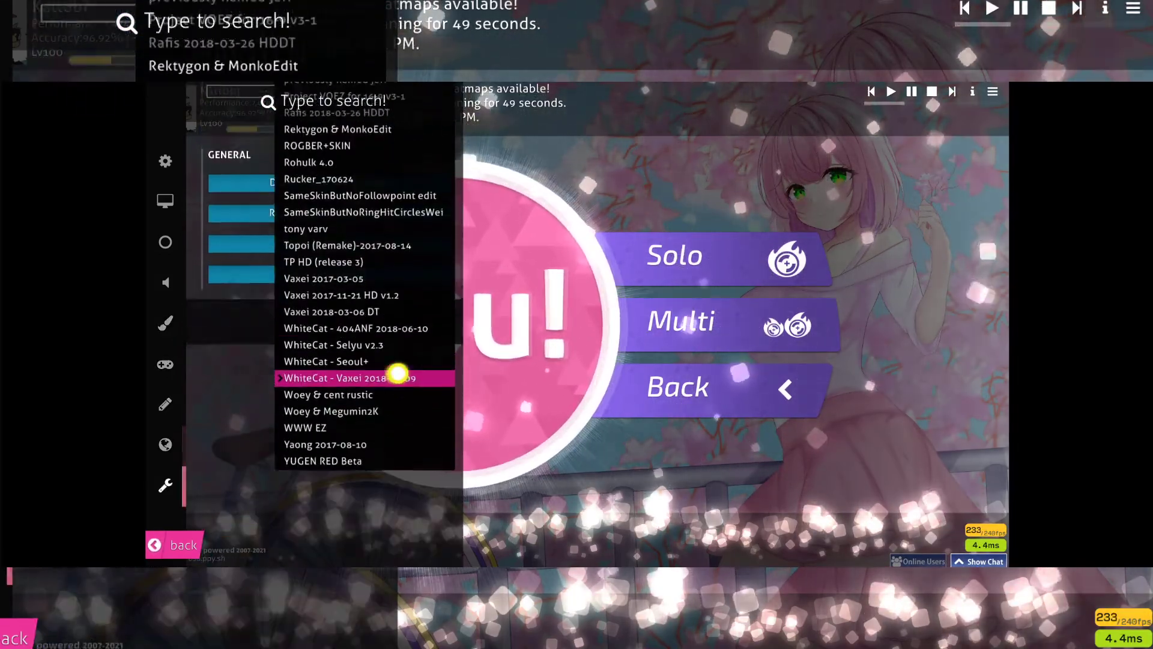
scroll(398, 373, up, 20)
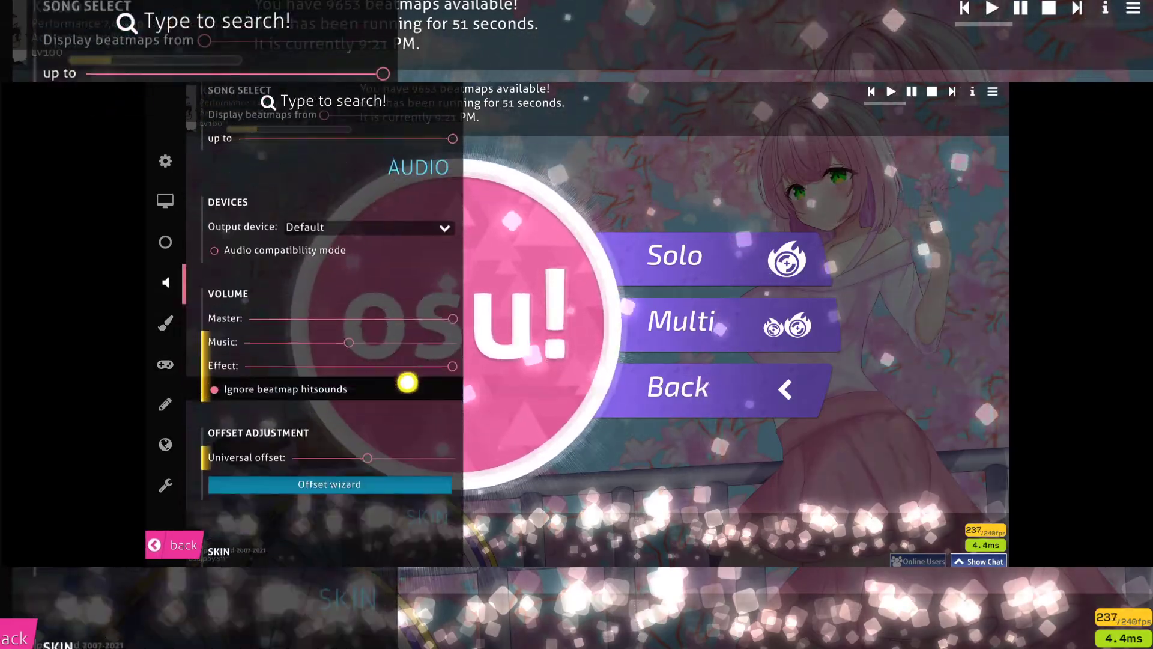